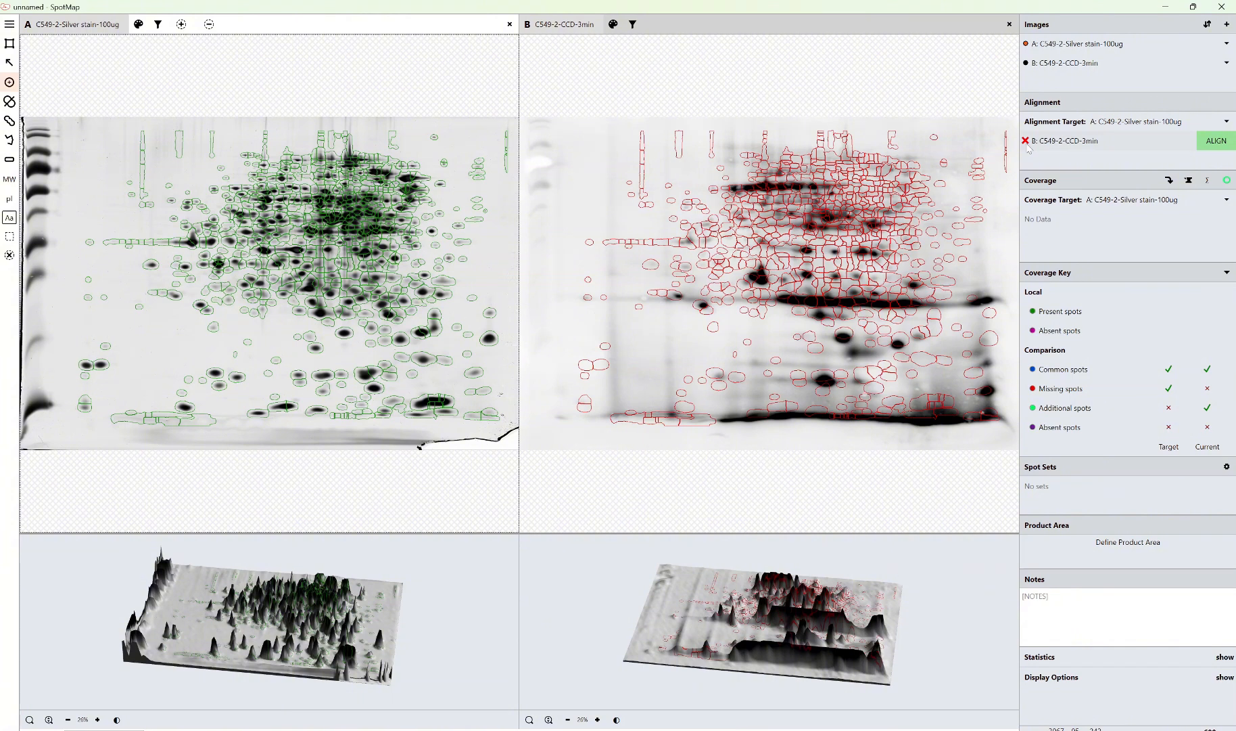
# Open the alignment of image B with target image A and move the inspection region around the spot-dense area of the overlay
pyautogui.click(1222, 144)
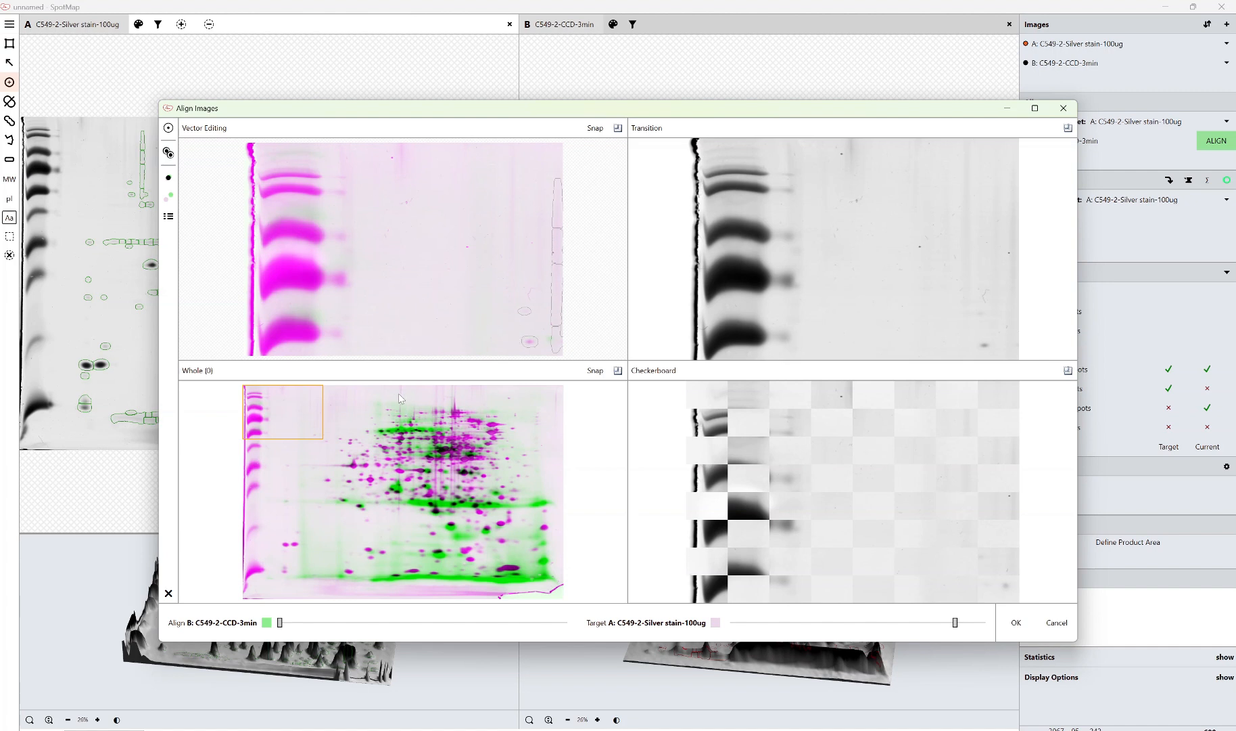
pyautogui.moveTo(323, 453); pyautogui.dragTo(423, 528)
pyautogui.moveTo(343, 435); pyautogui.dragTo(453, 483)
pyautogui.moveTo(418, 418)
pyautogui.mouseDown()
pyautogui.moveTo(495, 471)
pyautogui.moveTo(525, 454)
pyautogui.mouseUp()
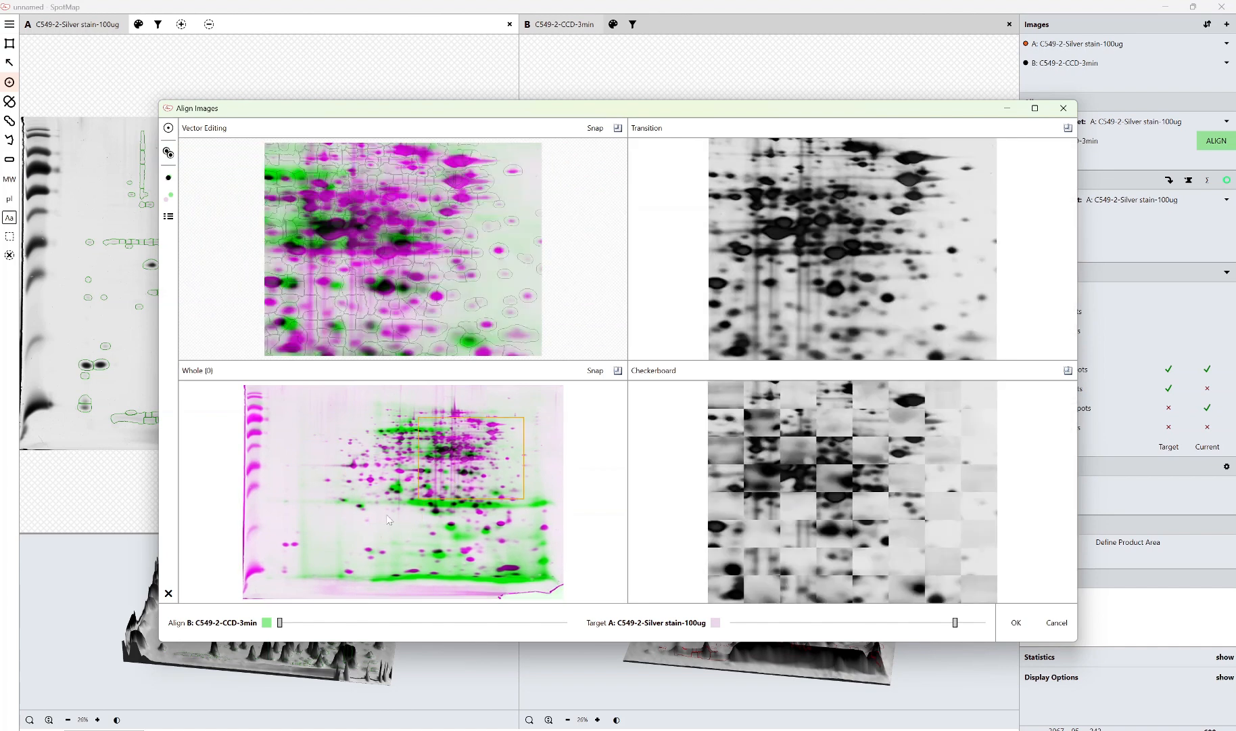
pyautogui.moveTo(387, 514); pyautogui.dragTo(487, 551)
pyautogui.moveTo(377, 447); pyautogui.dragTo(504, 536)
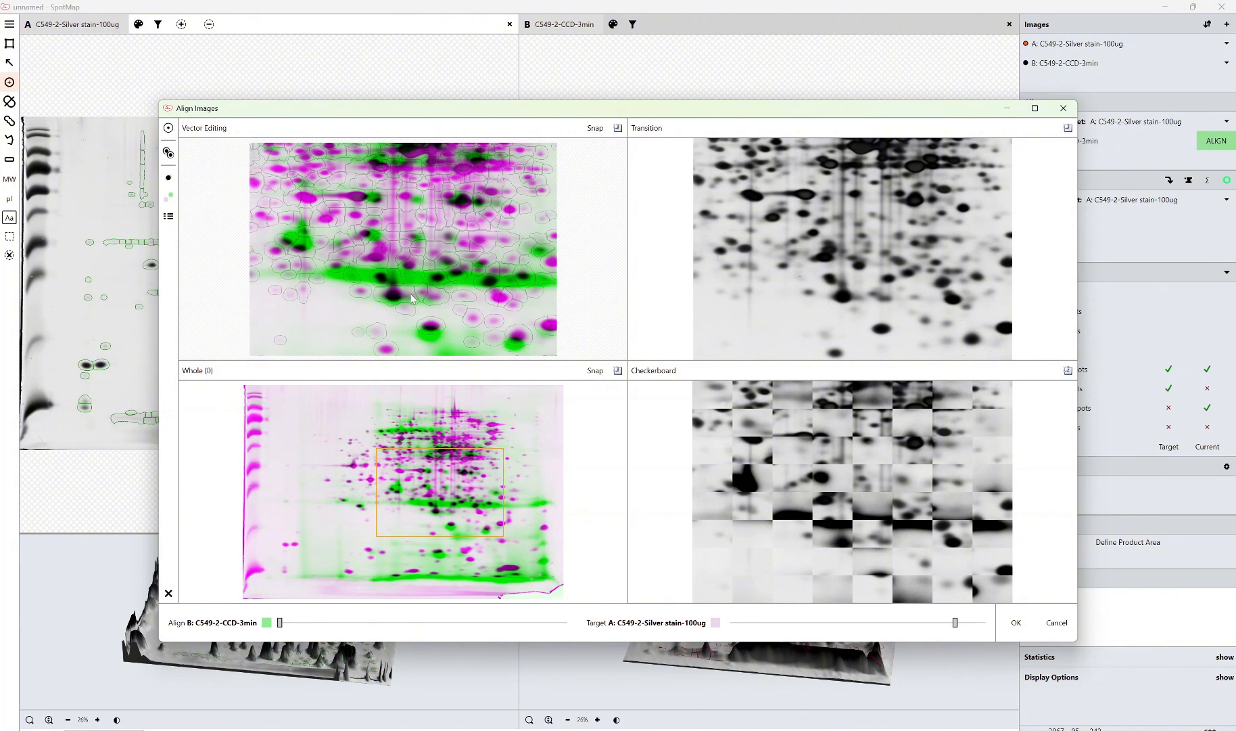
pyautogui.moveTo(322, 427); pyautogui.dragTo(435, 485)
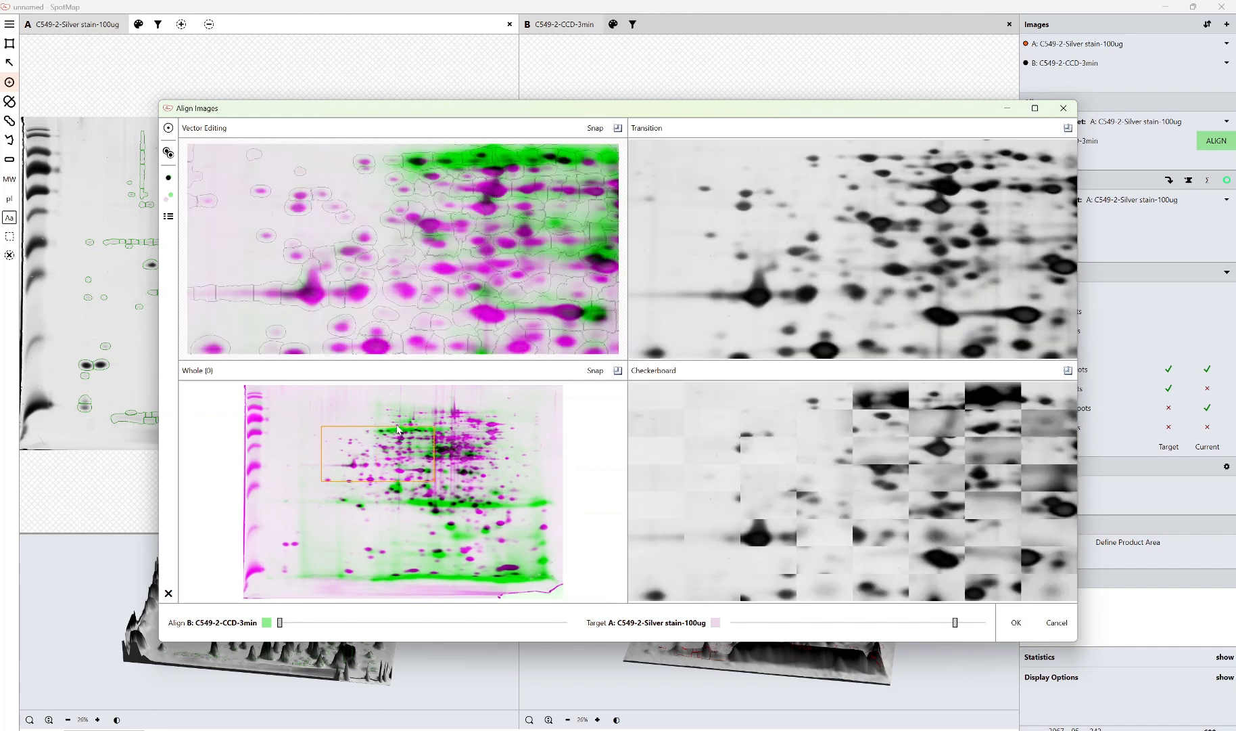
pyautogui.moveTo(376, 452); pyautogui.dragTo(439, 451)
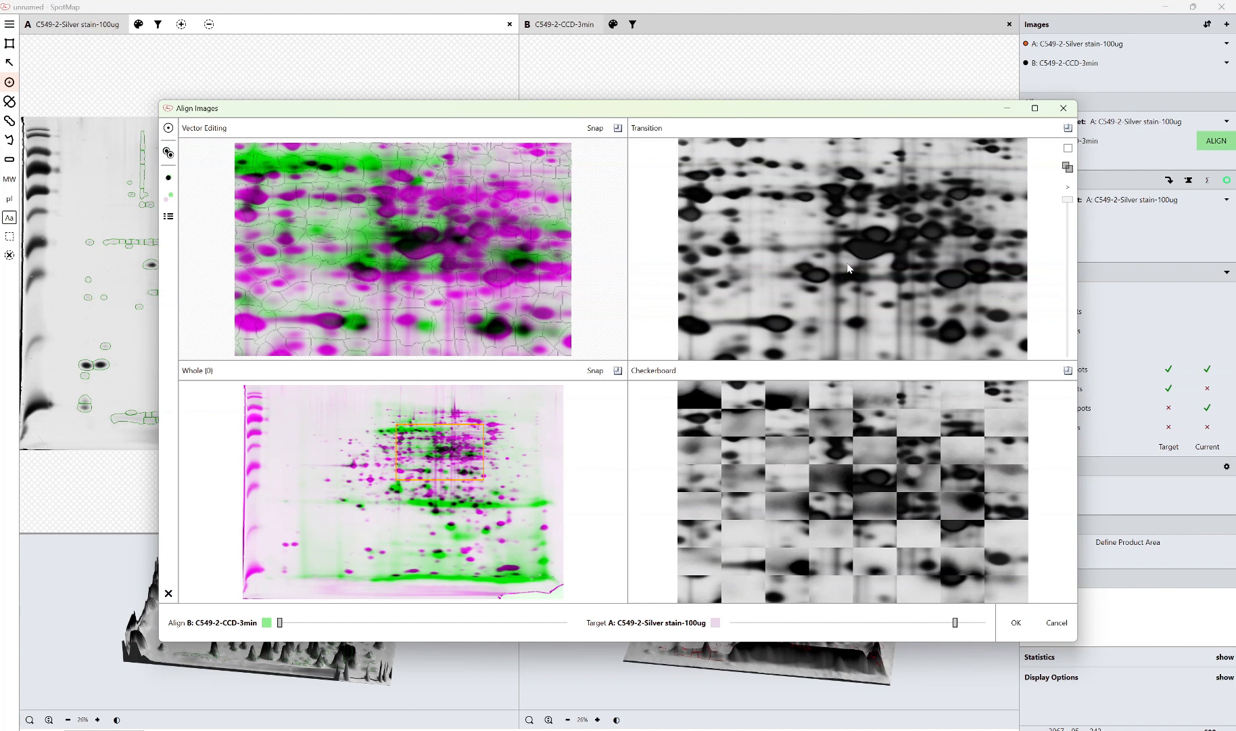
# Compare the two images in the transition view by toggling its animation and moving the transition slider
pyautogui.click(1067, 149)
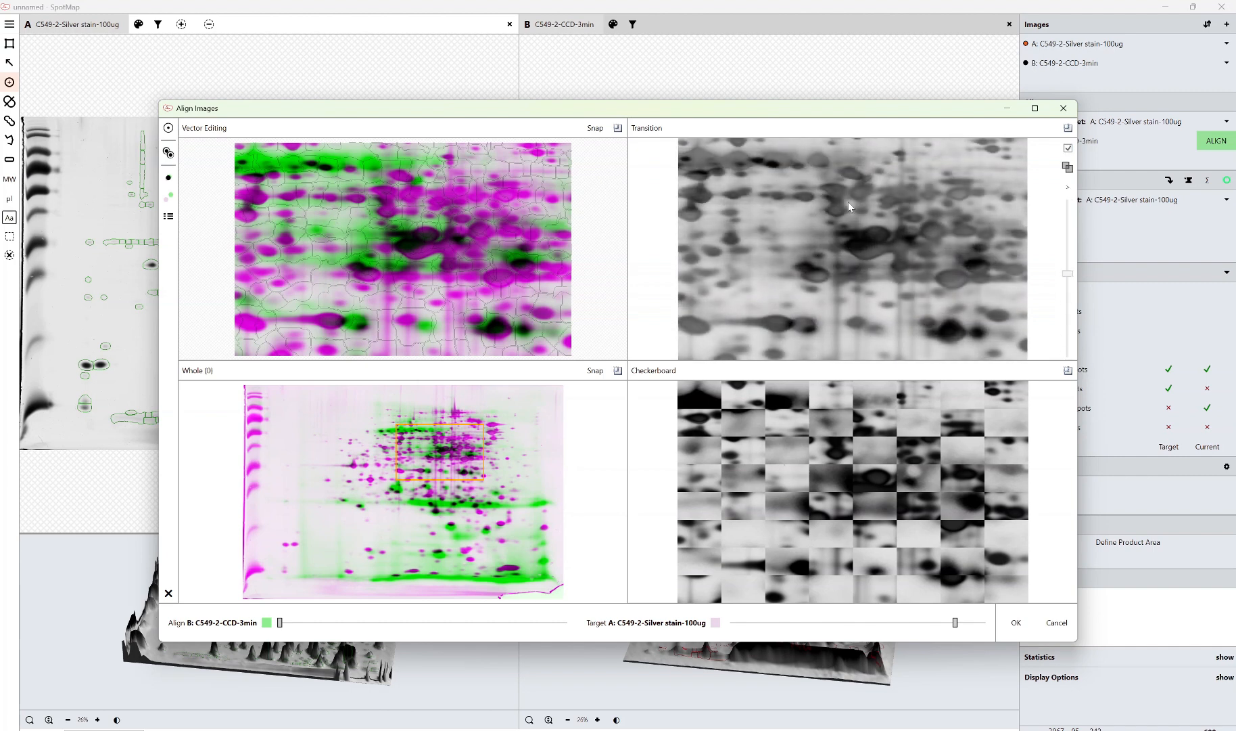
pyautogui.click(1070, 190)
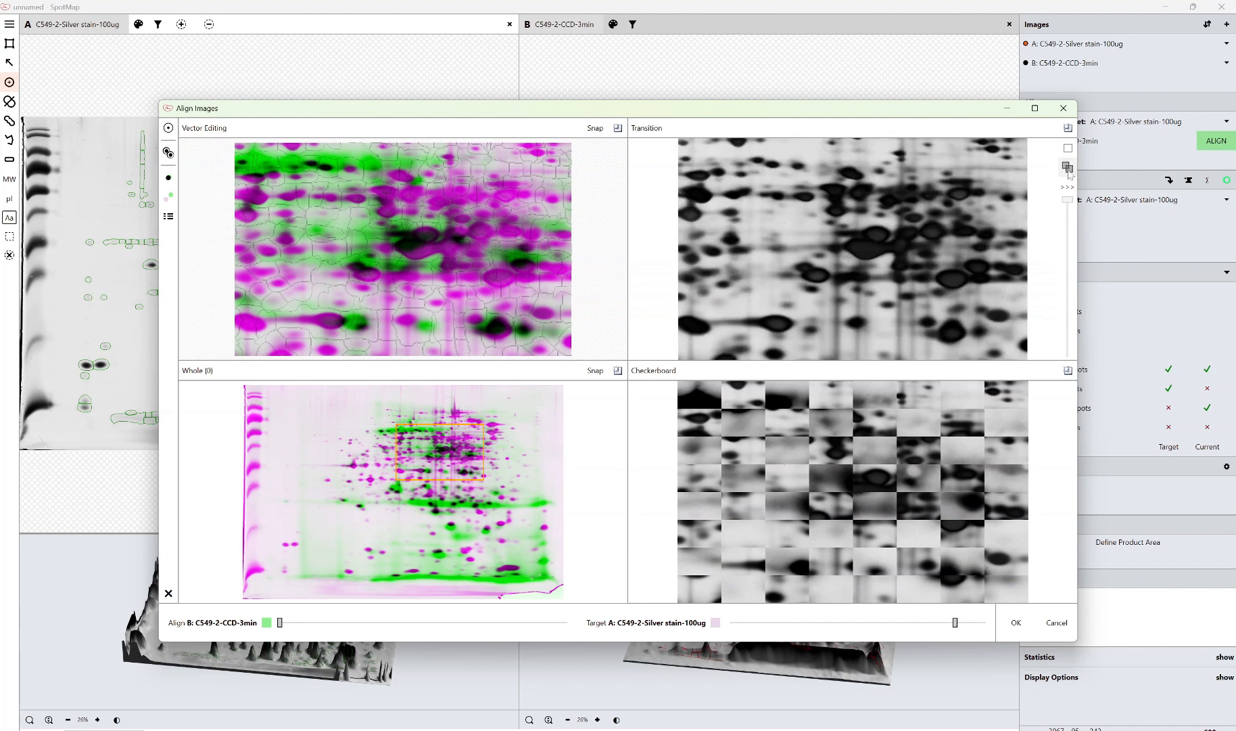
pyautogui.moveTo(1065, 200); pyautogui.dragTo(1056, 337)
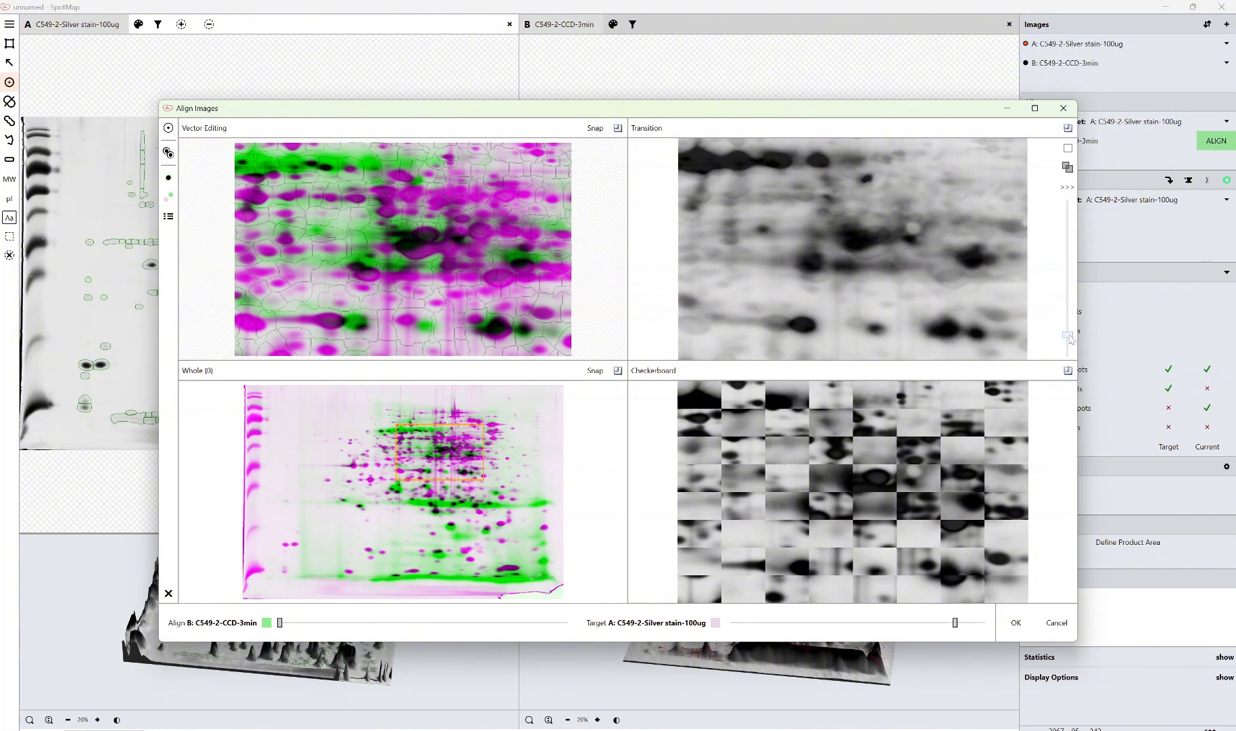
pyautogui.moveTo(1069, 335); pyautogui.dragTo(1068, 268)
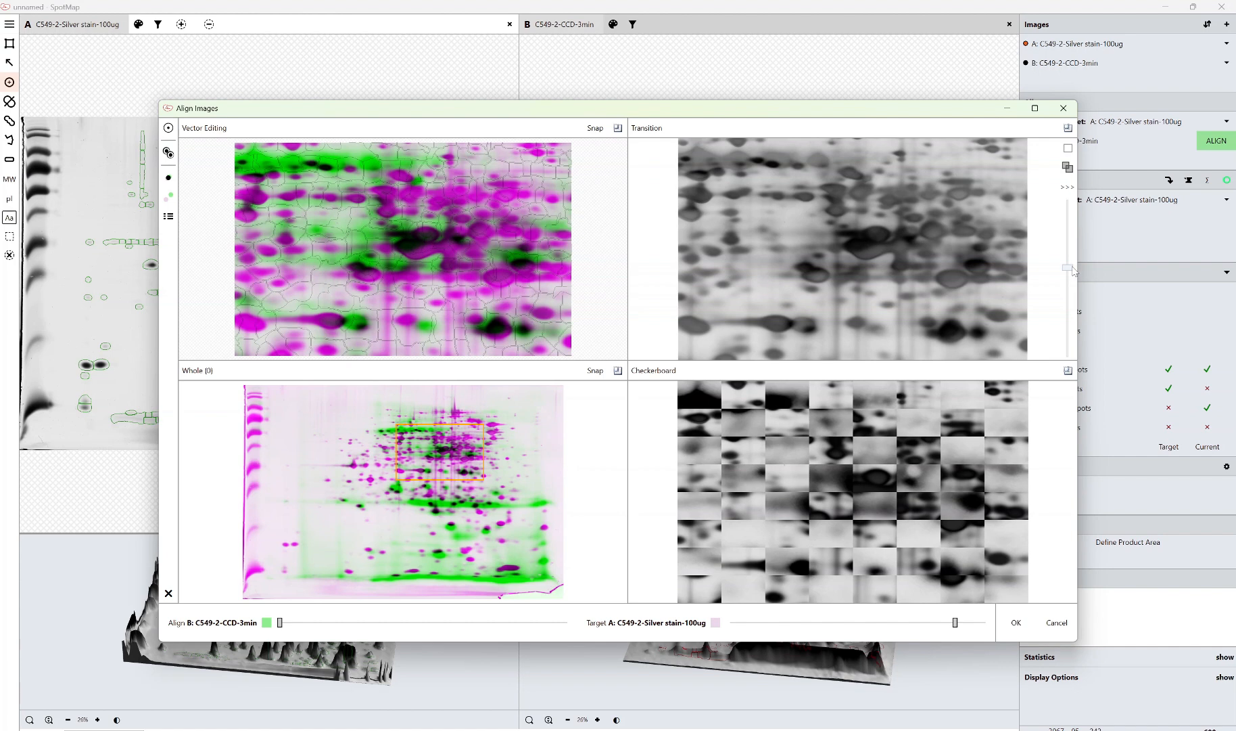
pyautogui.moveTo(1067, 268); pyautogui.dragTo(1068, 346)
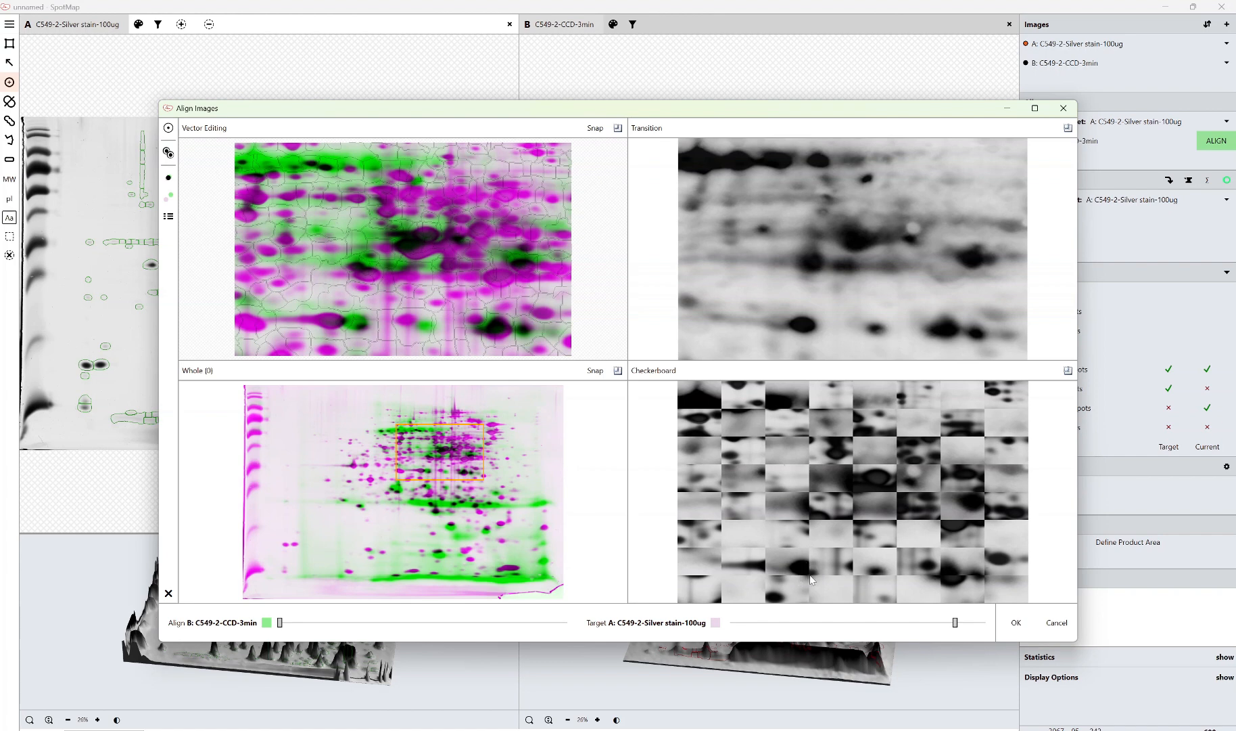
pyautogui.moveTo(1057, 230)
pyautogui.moveTo(1068, 346); pyautogui.dragTo(1072, 287)
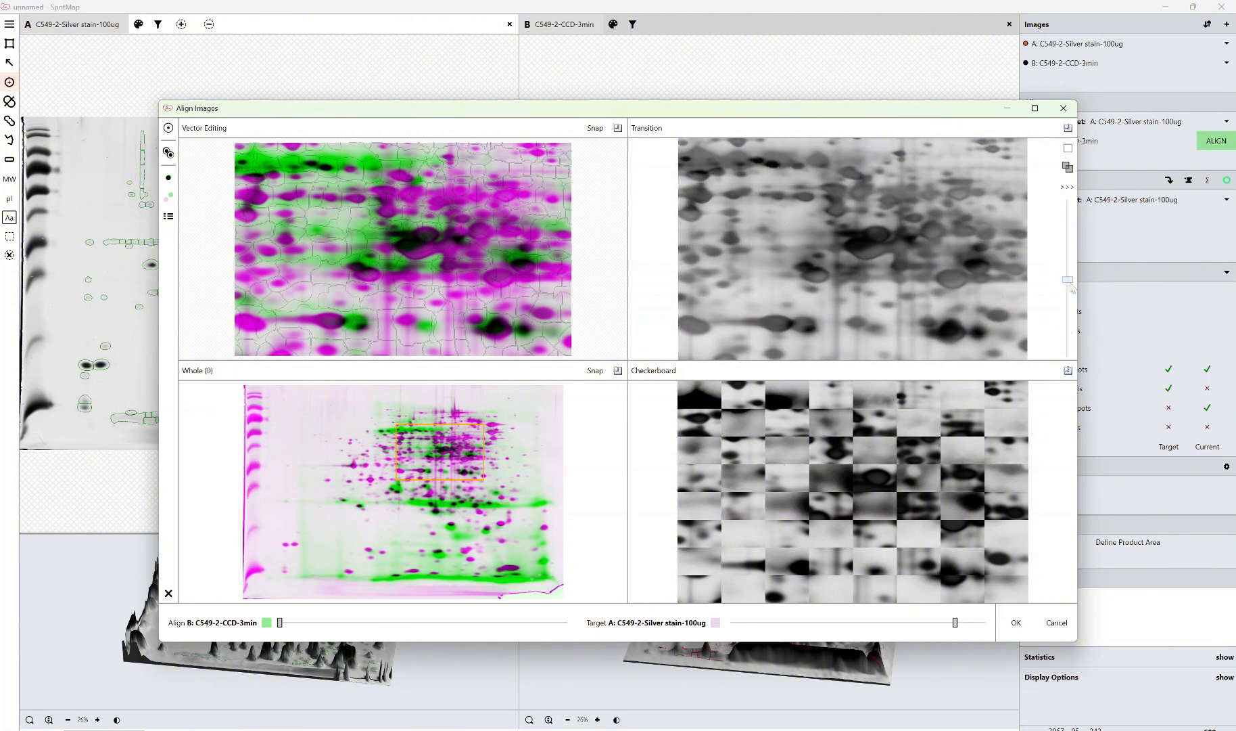
# Enlarge the vector editing, transition and whole-gel panels one at a time, restoring the four-panel layout after each
pyautogui.moveTo(882, 301)
pyautogui.click(617, 128)
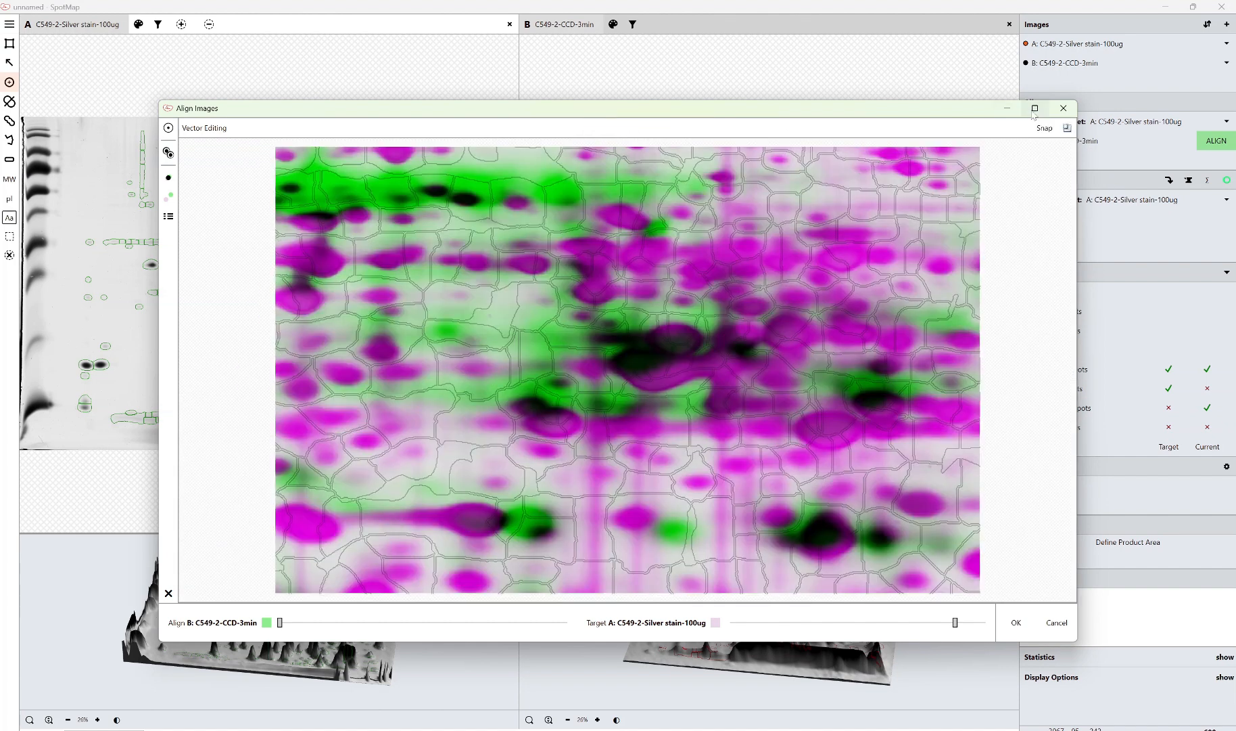
pyautogui.click(1067, 128)
pyautogui.click(1067, 128)
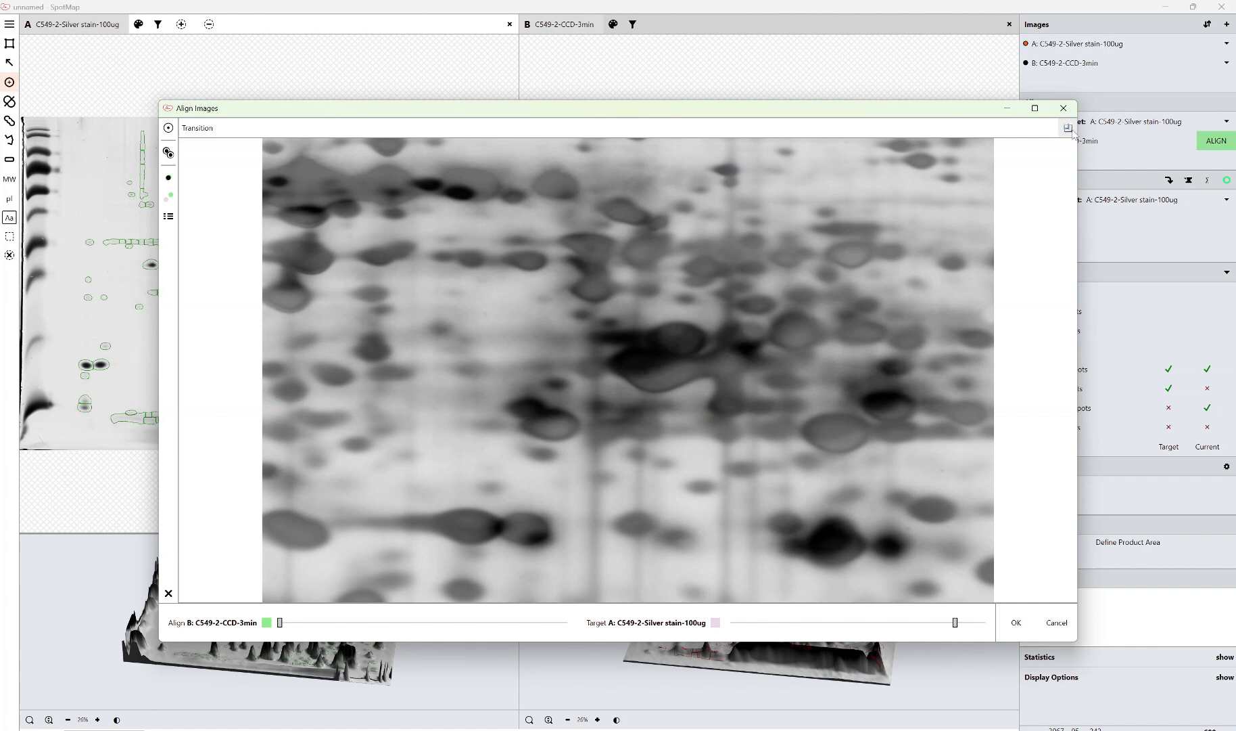
pyautogui.click(1067, 128)
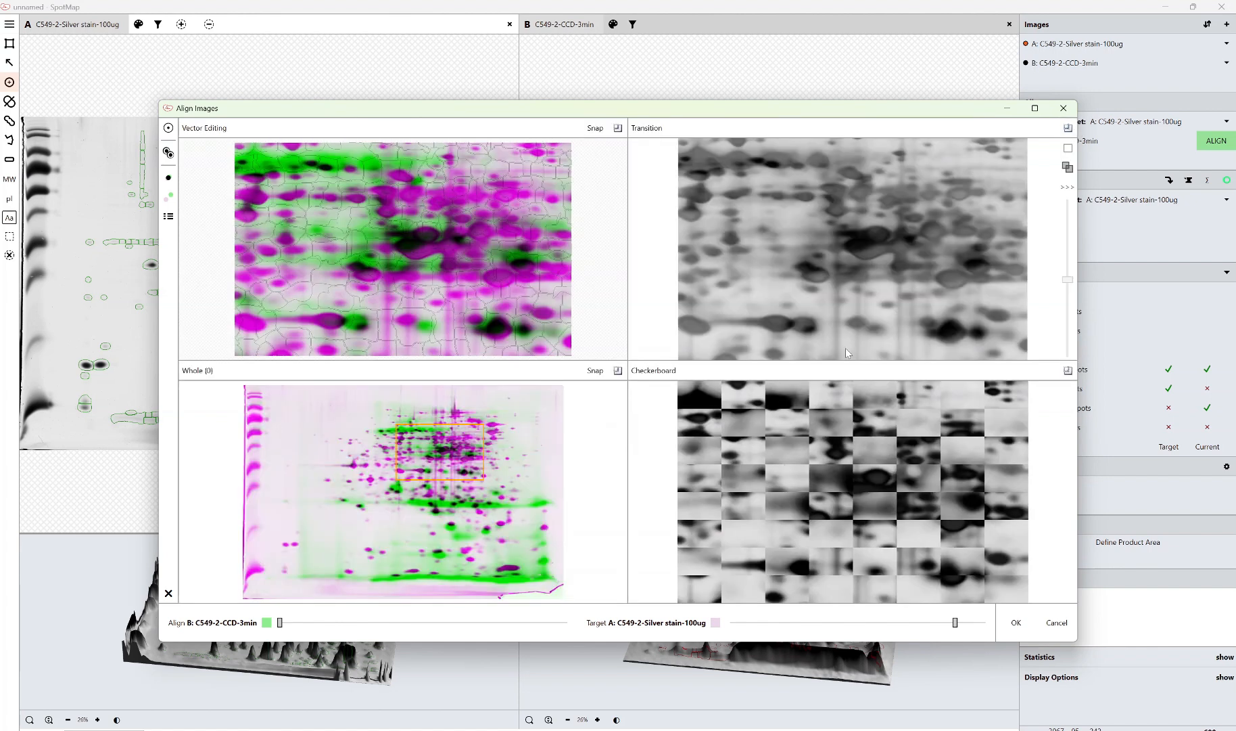
pyautogui.click(621, 366)
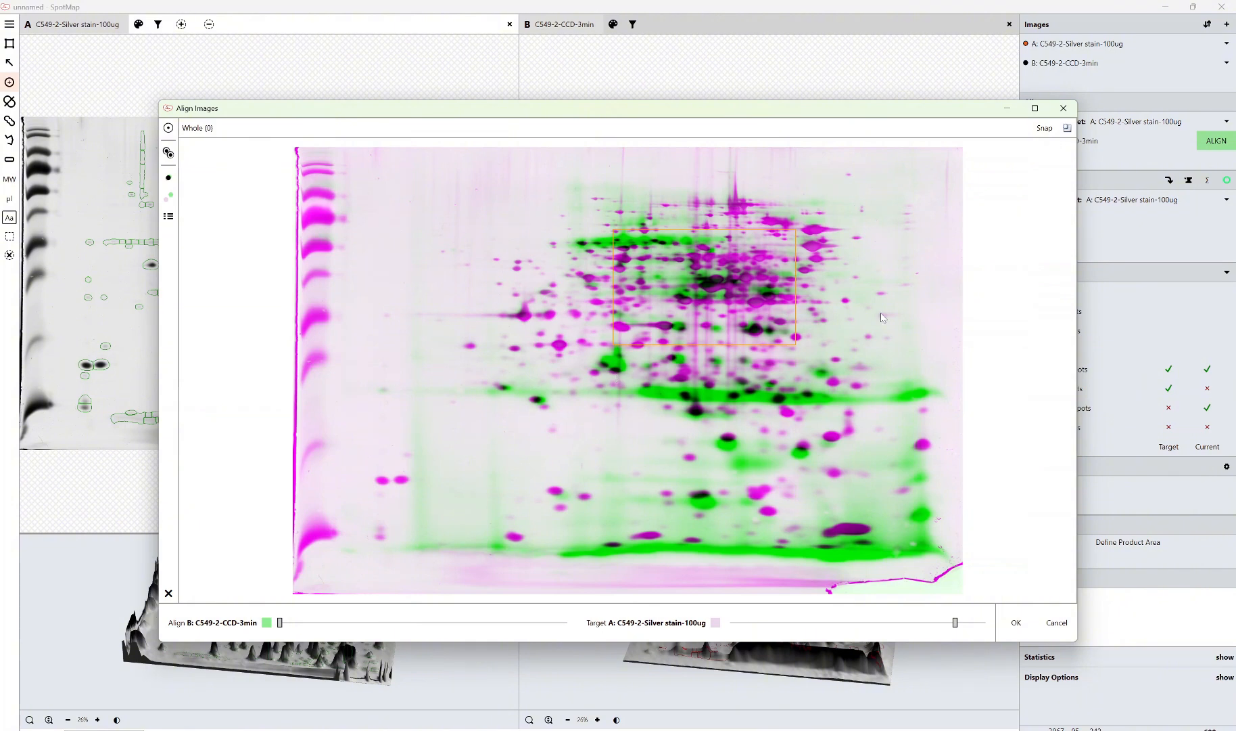
pyautogui.click(1067, 131)
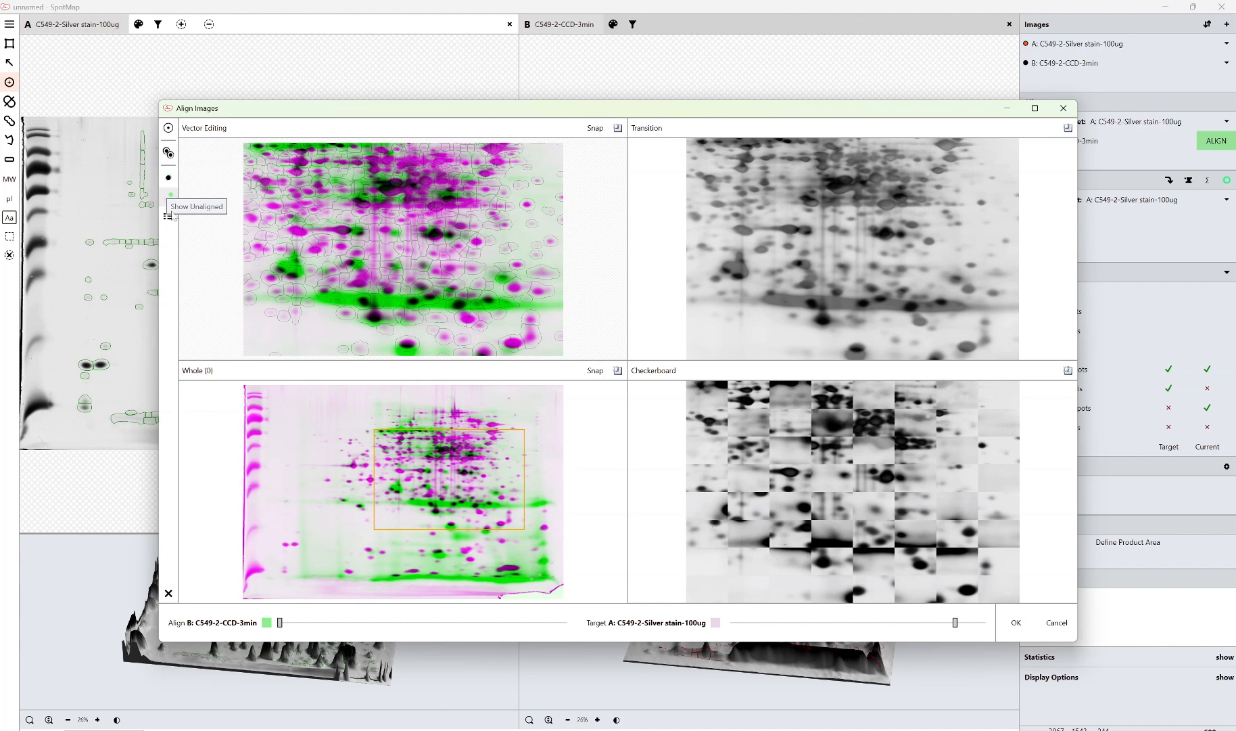
# Try the Show Grid option and the CyanRed and YellowBlue colour schemes, returning to GreenMagenta
pyautogui.click(172, 216)
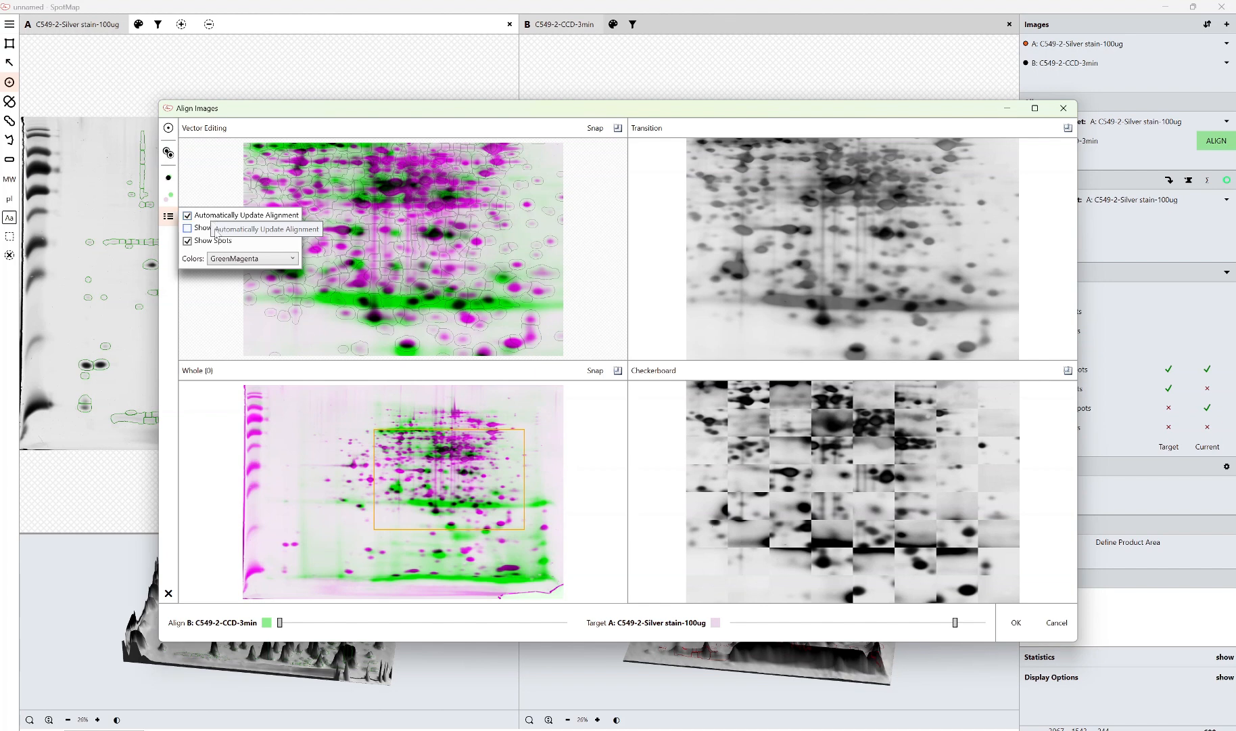
pyautogui.click(200, 230)
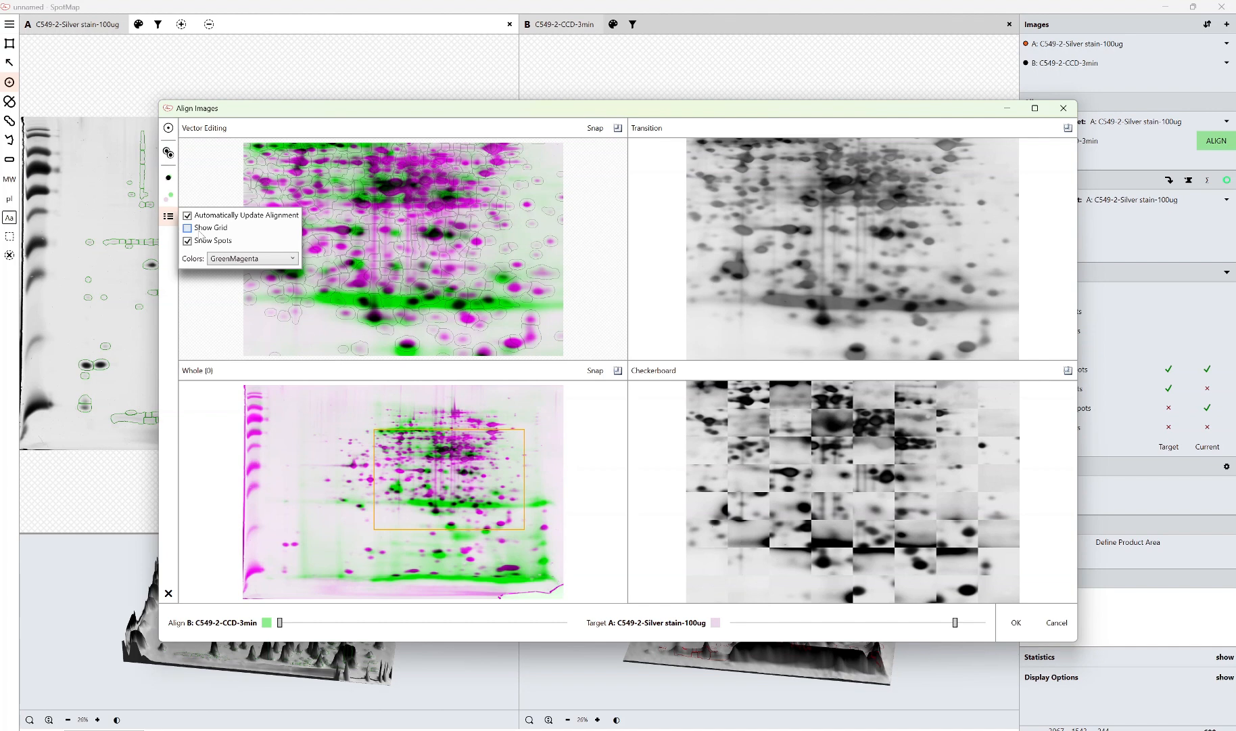
pyautogui.click(201, 229)
pyautogui.click(272, 261)
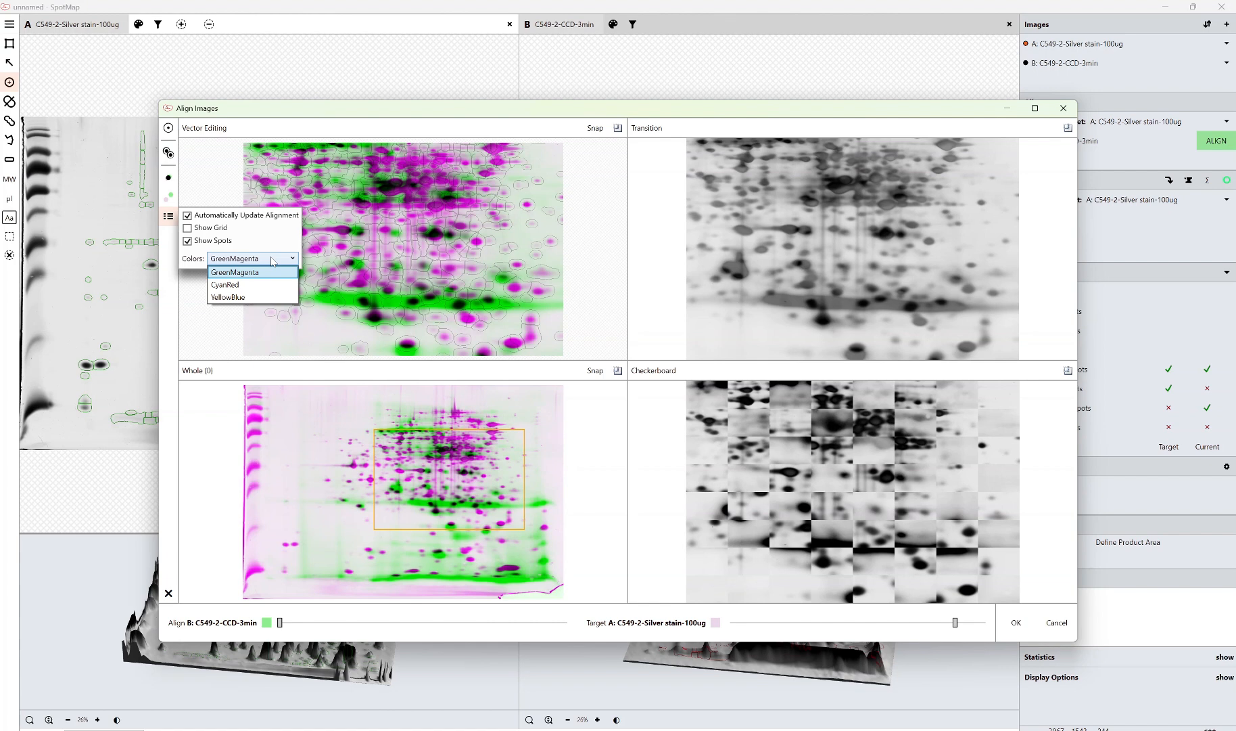
pyautogui.click(264, 285)
pyautogui.click(265, 263)
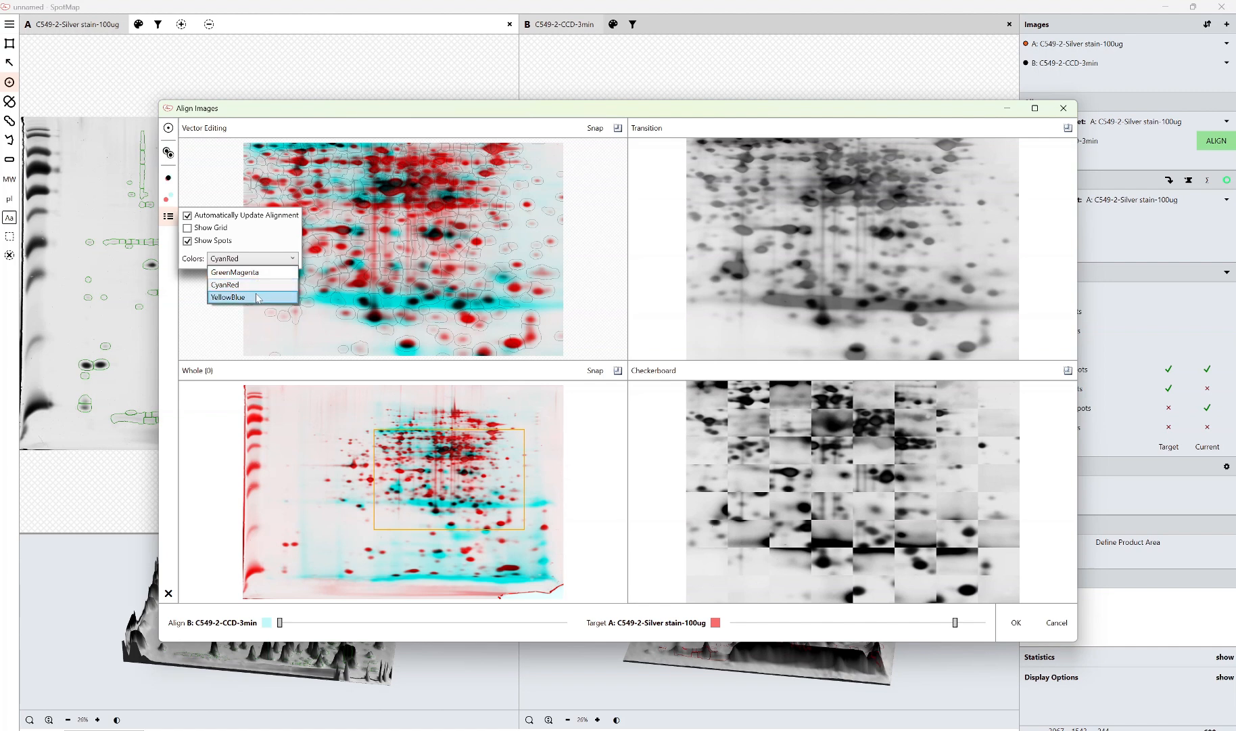
pyautogui.click(257, 297)
pyautogui.click(264, 264)
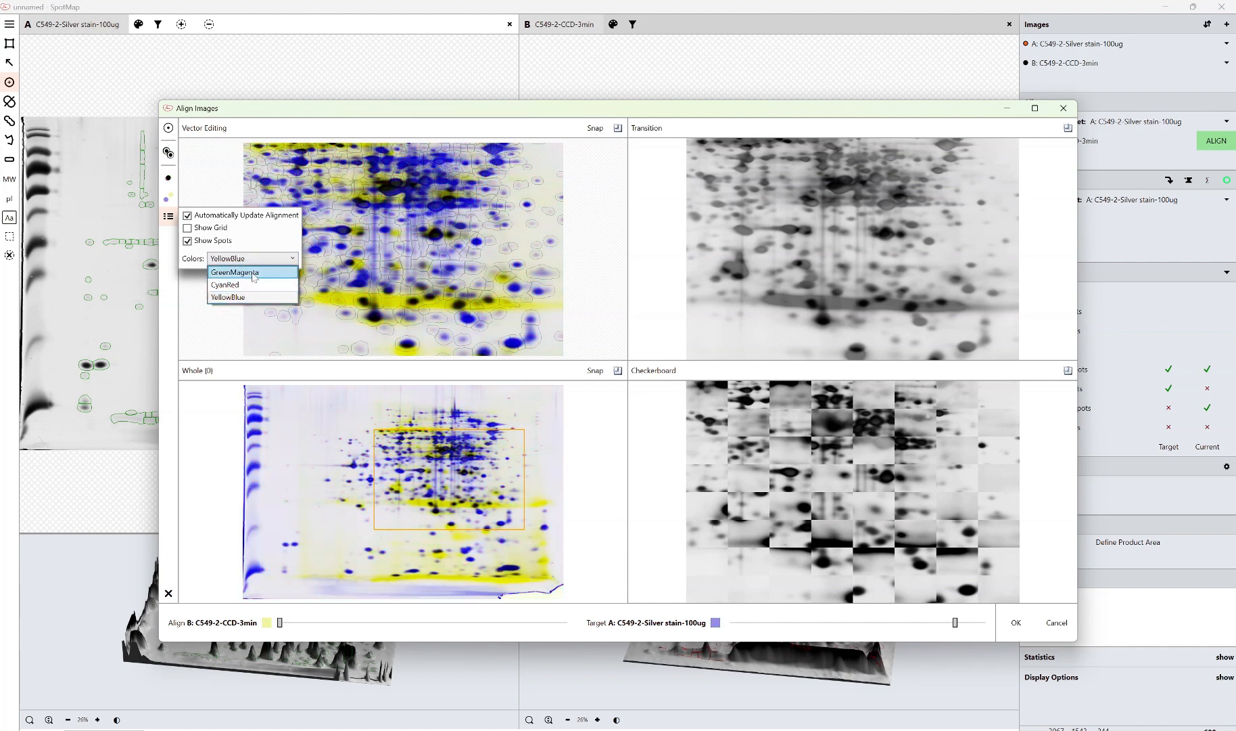
pyautogui.click(253, 274)
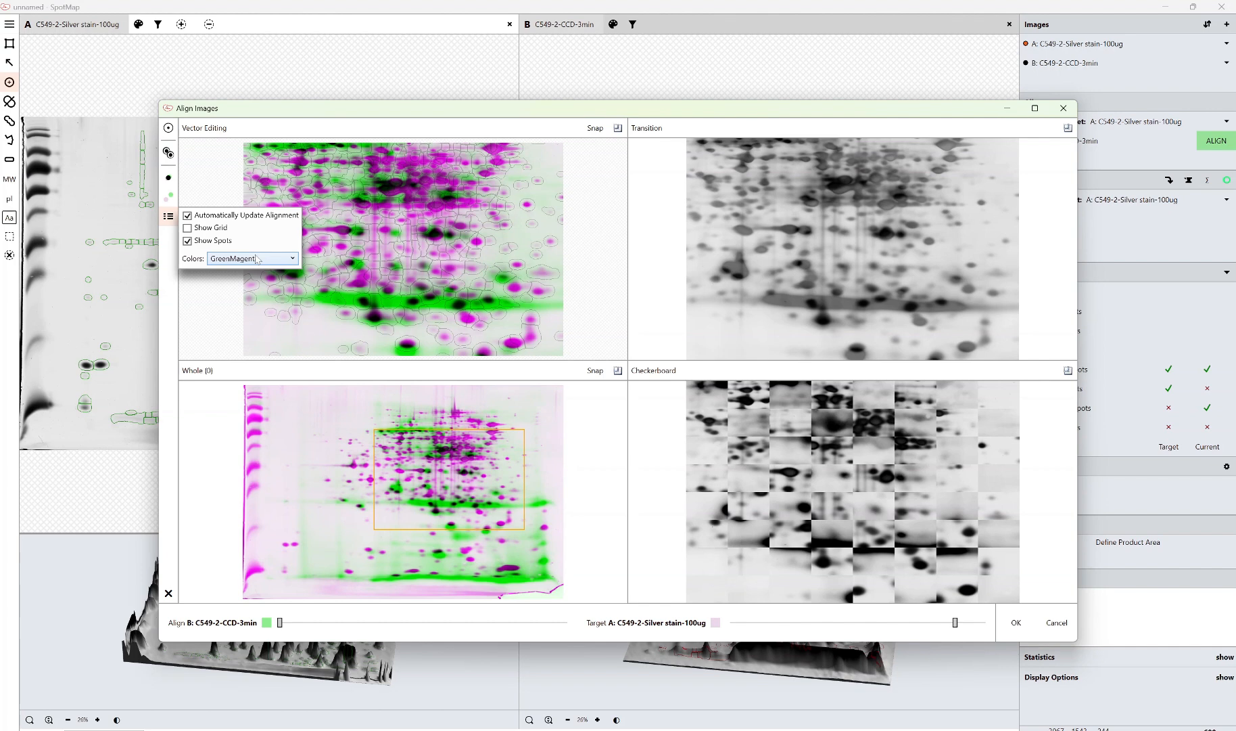
pyautogui.click(257, 258)
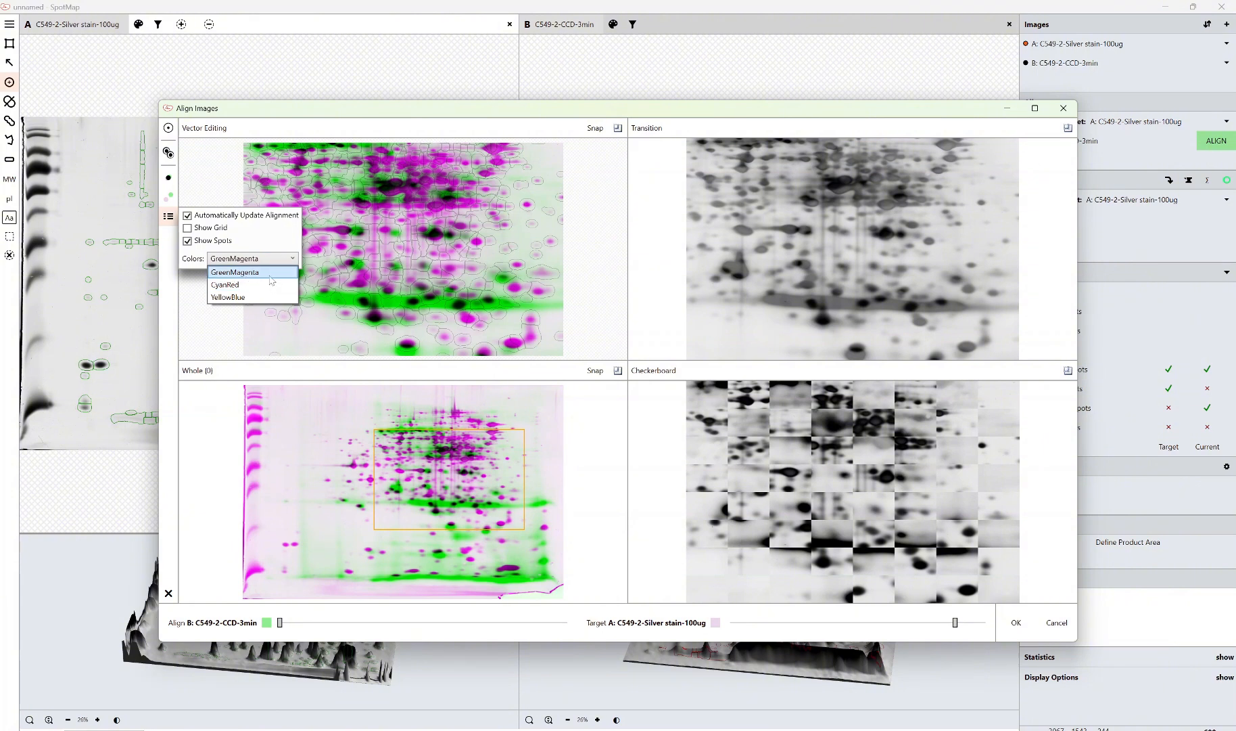
pyautogui.click(266, 258)
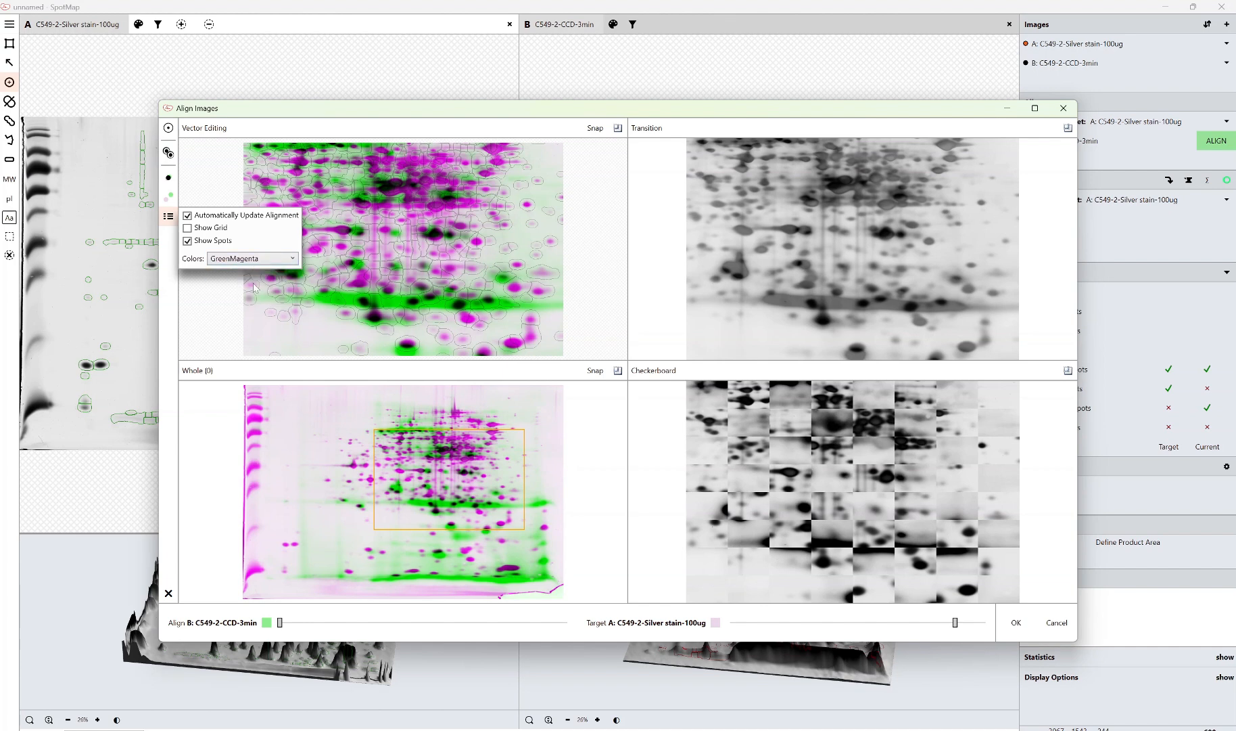
pyautogui.click(204, 310)
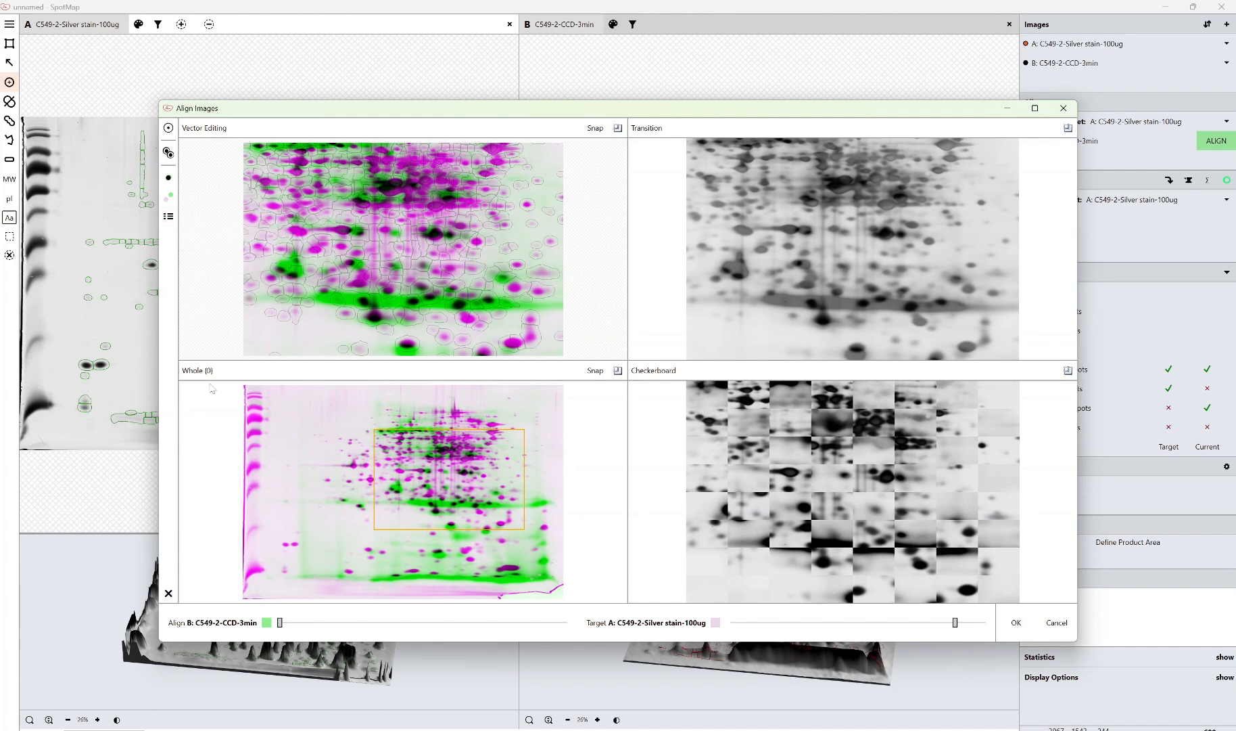
# Remove all automatic alignment vectors
pyautogui.rightClick(176, 594)
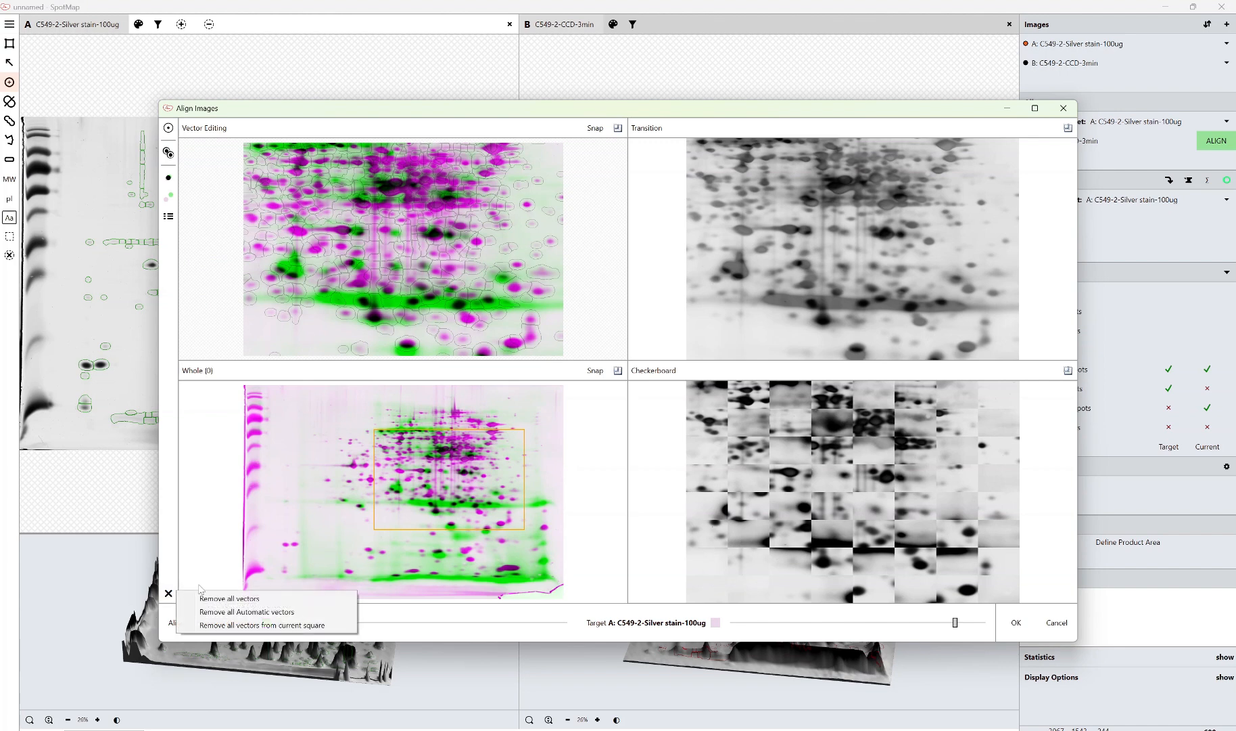
pyautogui.click(238, 612)
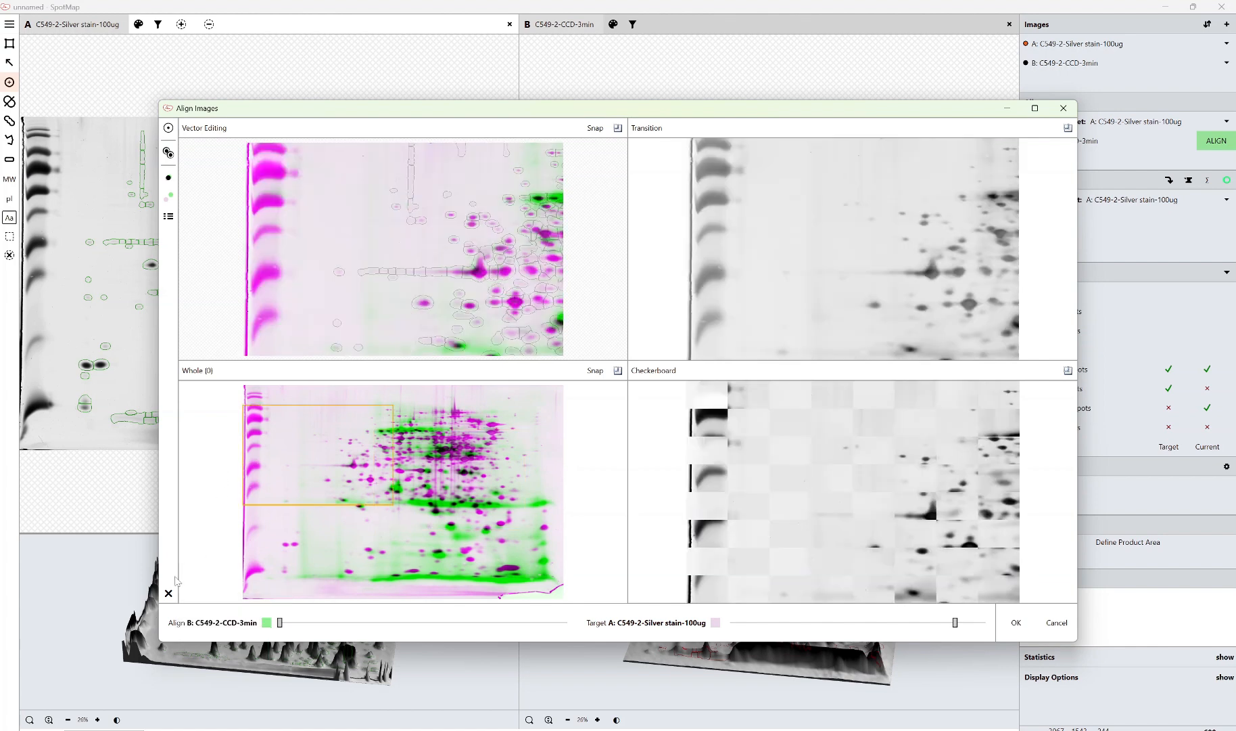
# Inspect the overlay in several gel regions, comparing both images with the transition slider
pyautogui.moveTo(337, 425)
pyautogui.mouseDown()
pyautogui.moveTo(396, 499)
pyautogui.moveTo(464, 525)
pyautogui.mouseUp()
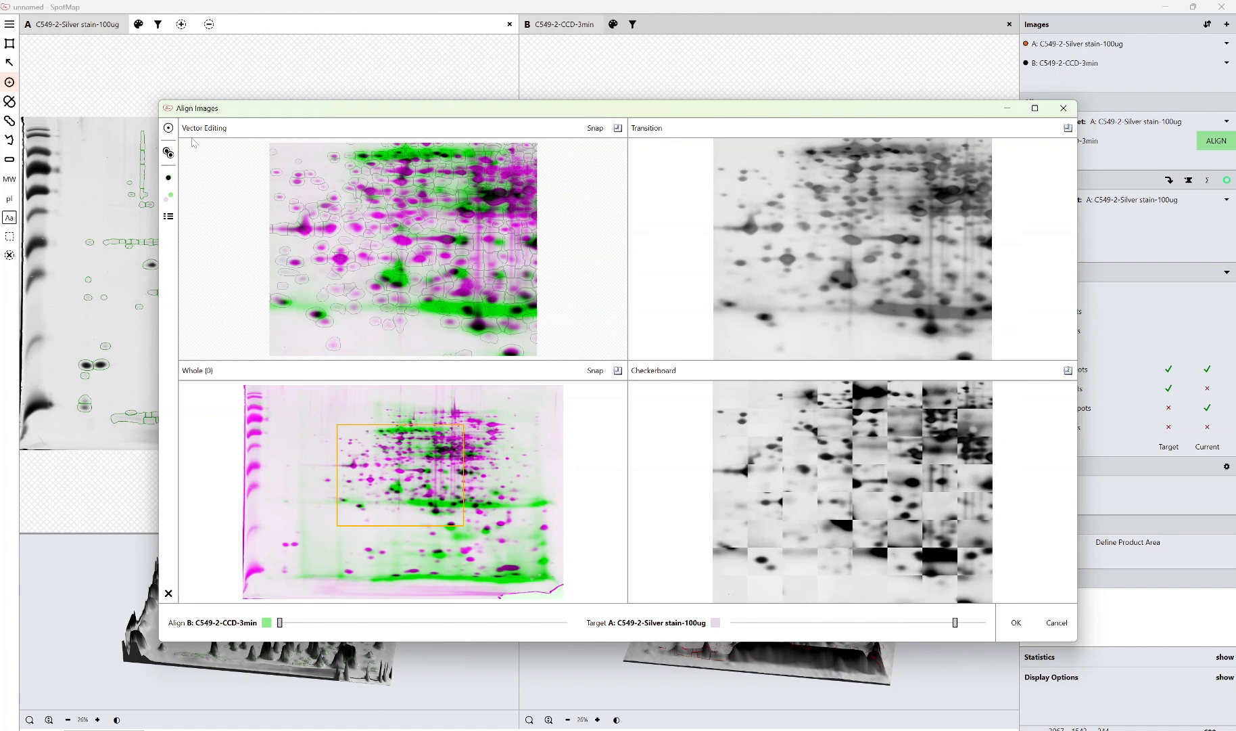
pyautogui.click(168, 127)
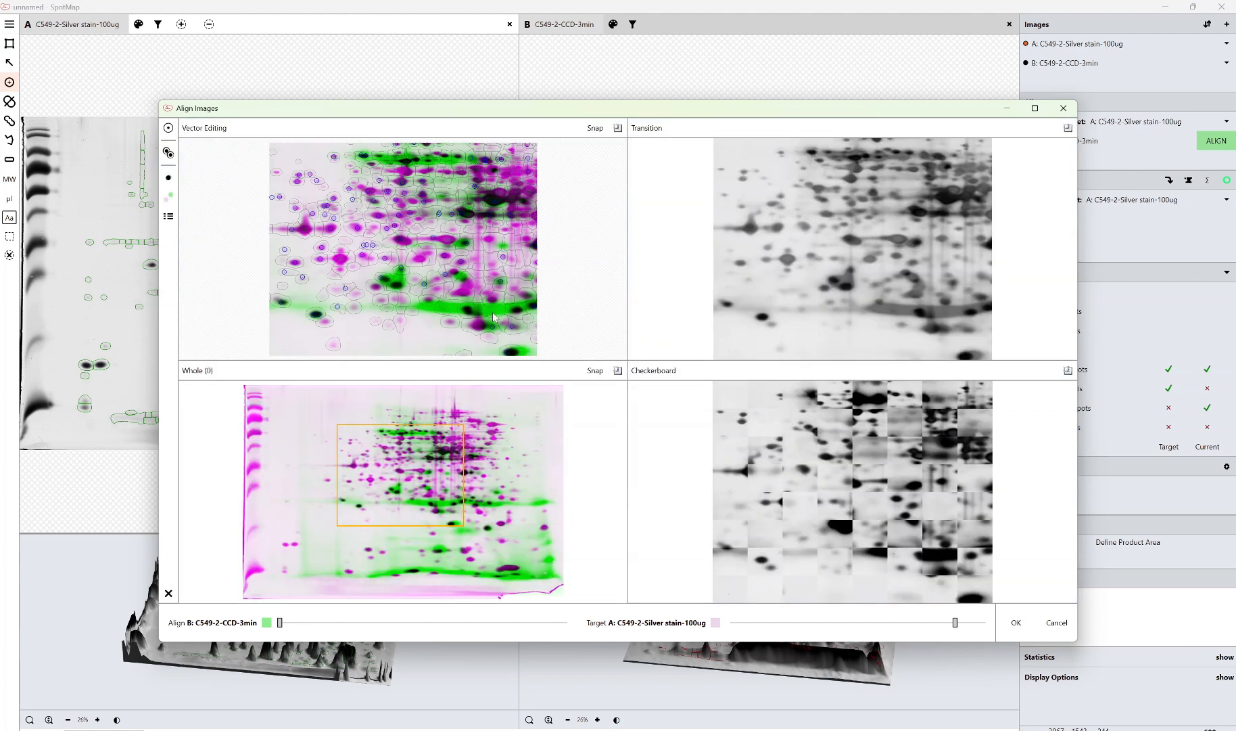
pyautogui.moveTo(789, 330)
pyautogui.moveTo(1068, 278); pyautogui.dragTo(1069, 338)
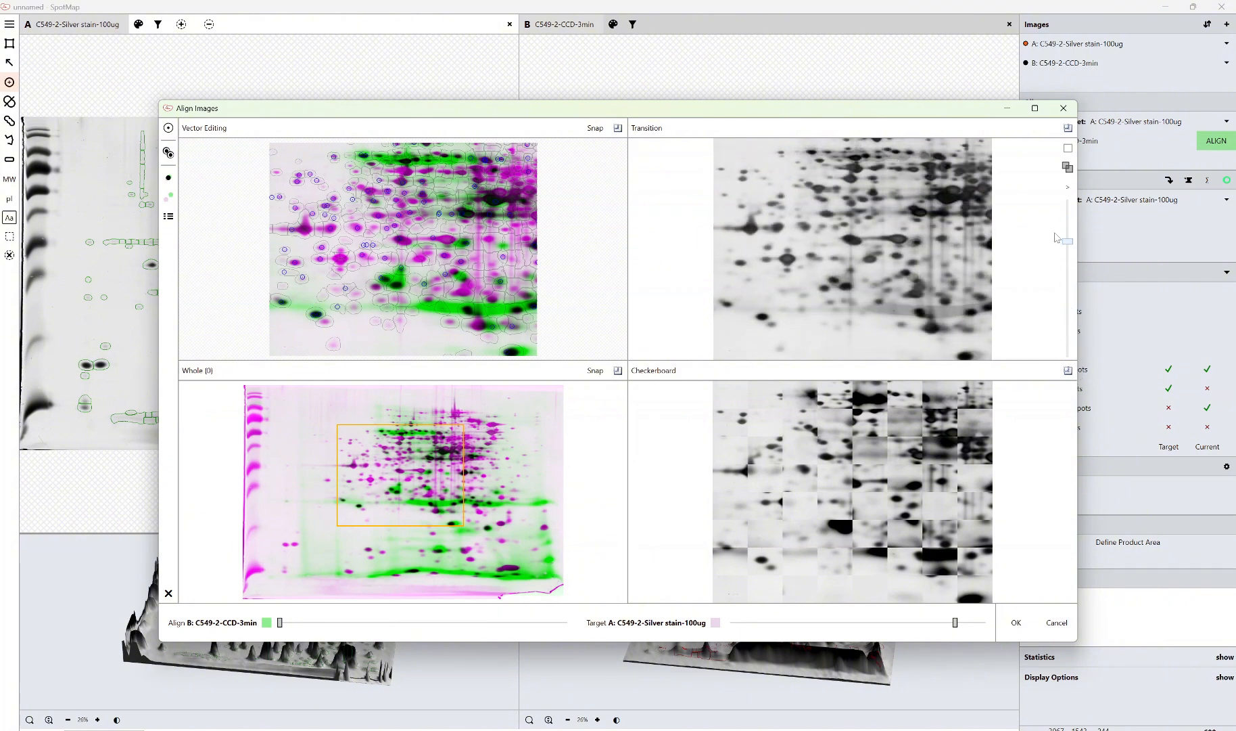
pyautogui.click(482, 510)
pyautogui.moveTo(973, 293)
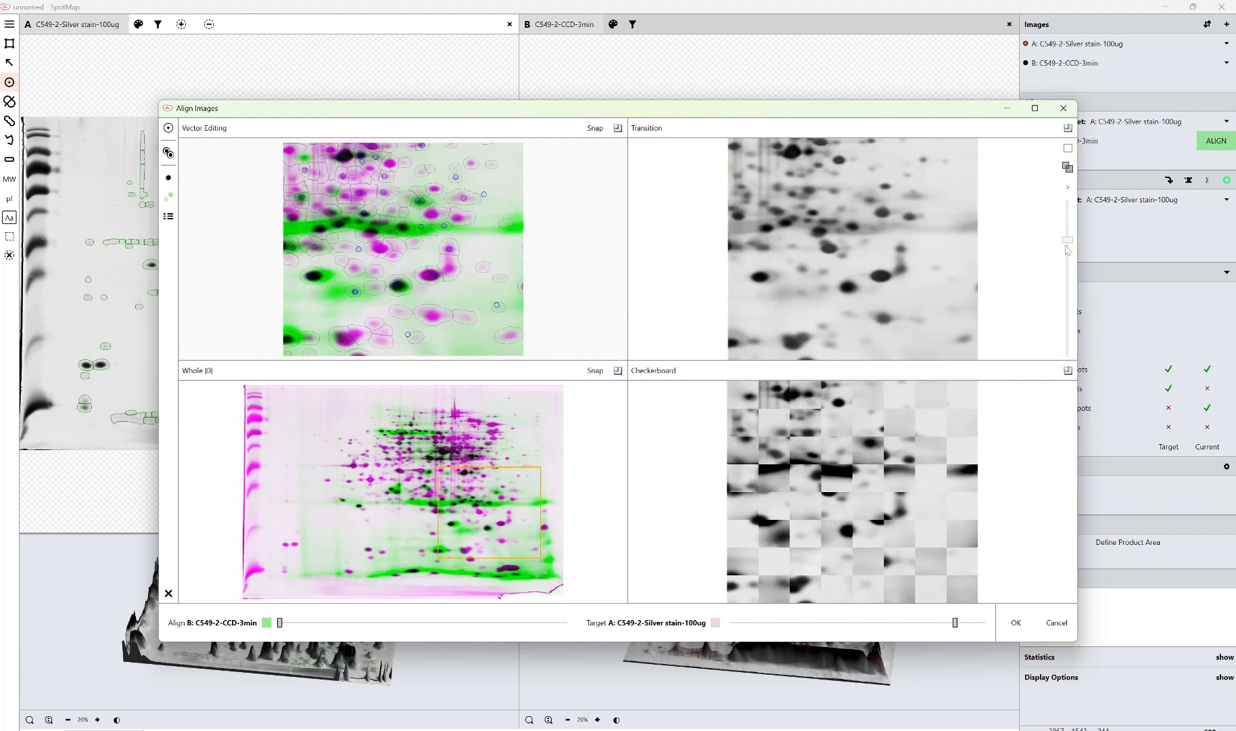
pyautogui.moveTo(1067, 241); pyautogui.dragTo(927, 365)
pyautogui.moveTo(369, 512); pyautogui.dragTo(455, 568)
pyautogui.moveTo(1066, 328); pyautogui.dragTo(1068, 252)
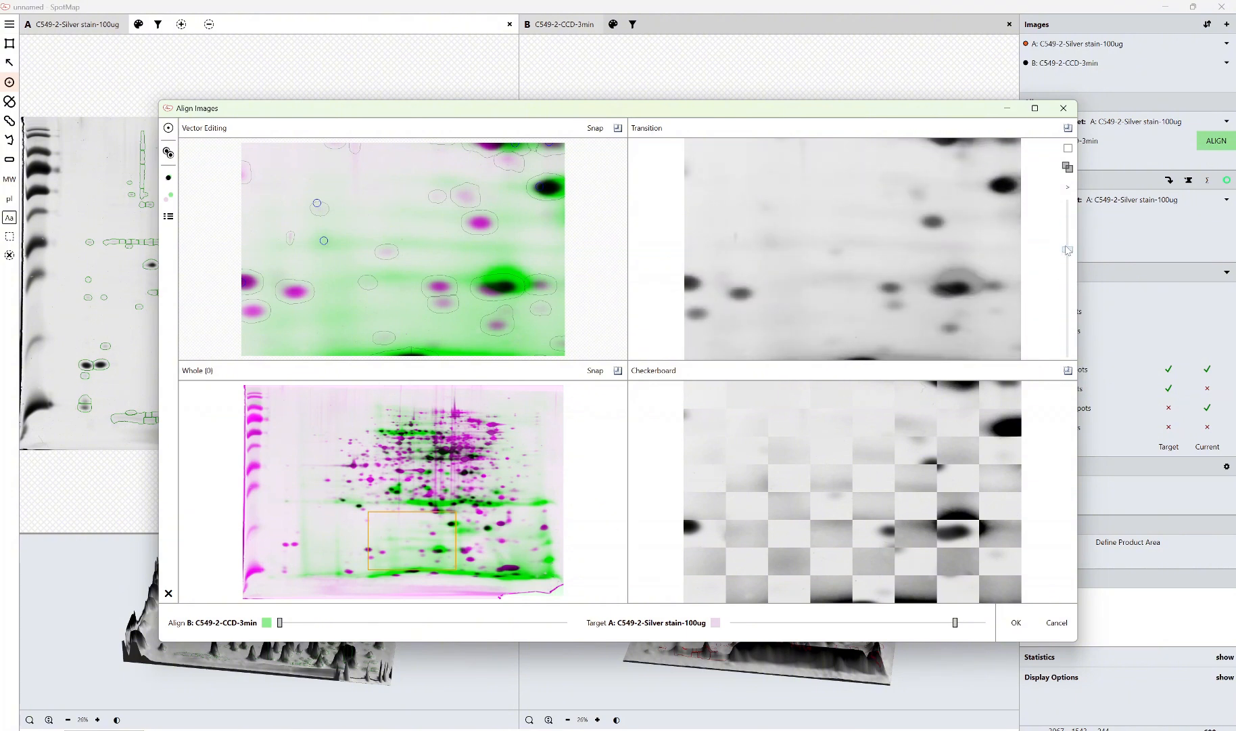
pyautogui.click(485, 534)
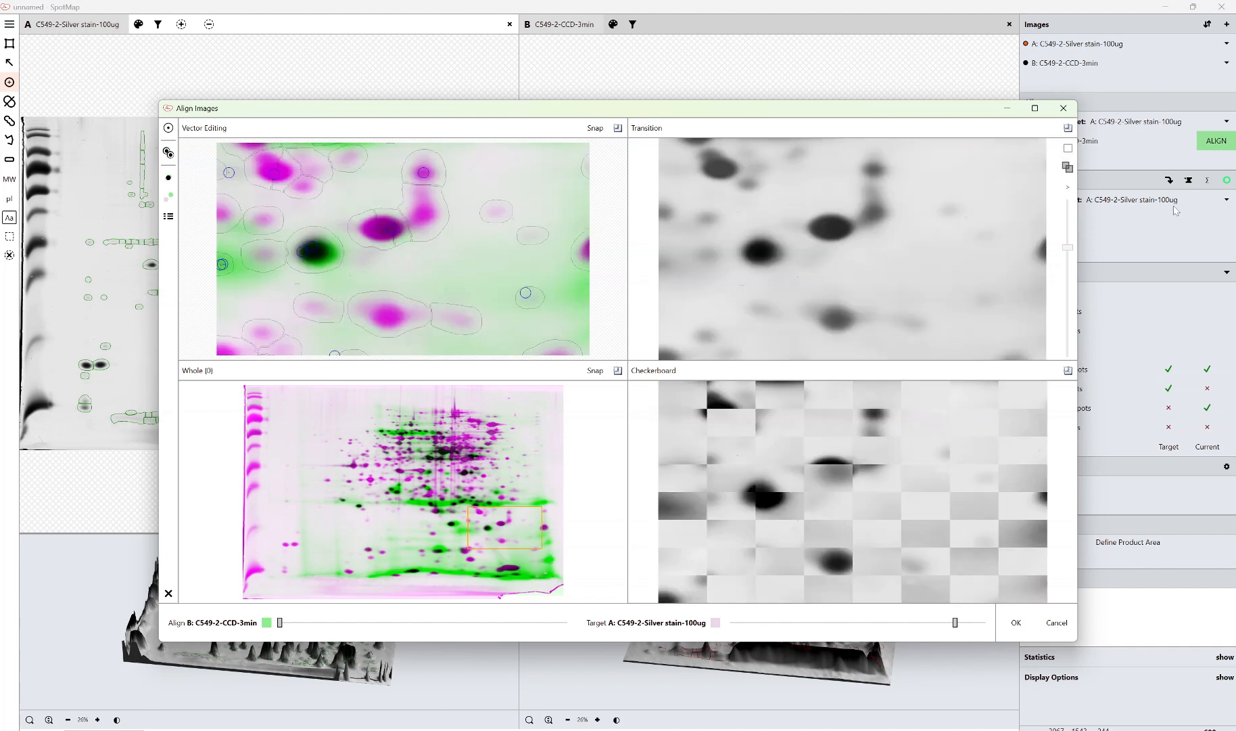
pyautogui.moveTo(1065, 250); pyautogui.dragTo(1065, 297)
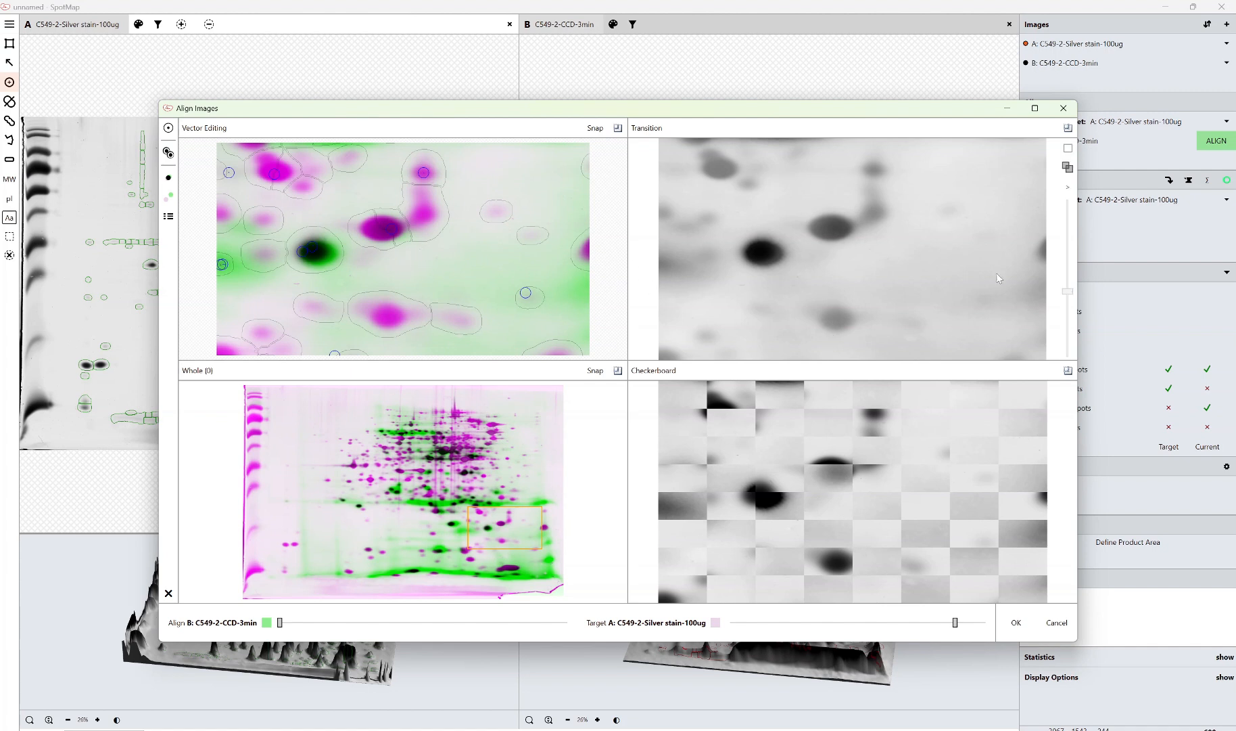
# Add manual alignment vectors on the dark green spot and the neighbouring magenta spot in the vector editing view
pyautogui.moveTo(1071, 292)
pyautogui.mouseDown()
pyautogui.moveTo(1071, 268)
pyautogui.moveTo(1073, 379)
pyautogui.moveTo(1060, 304)
pyautogui.mouseUp()
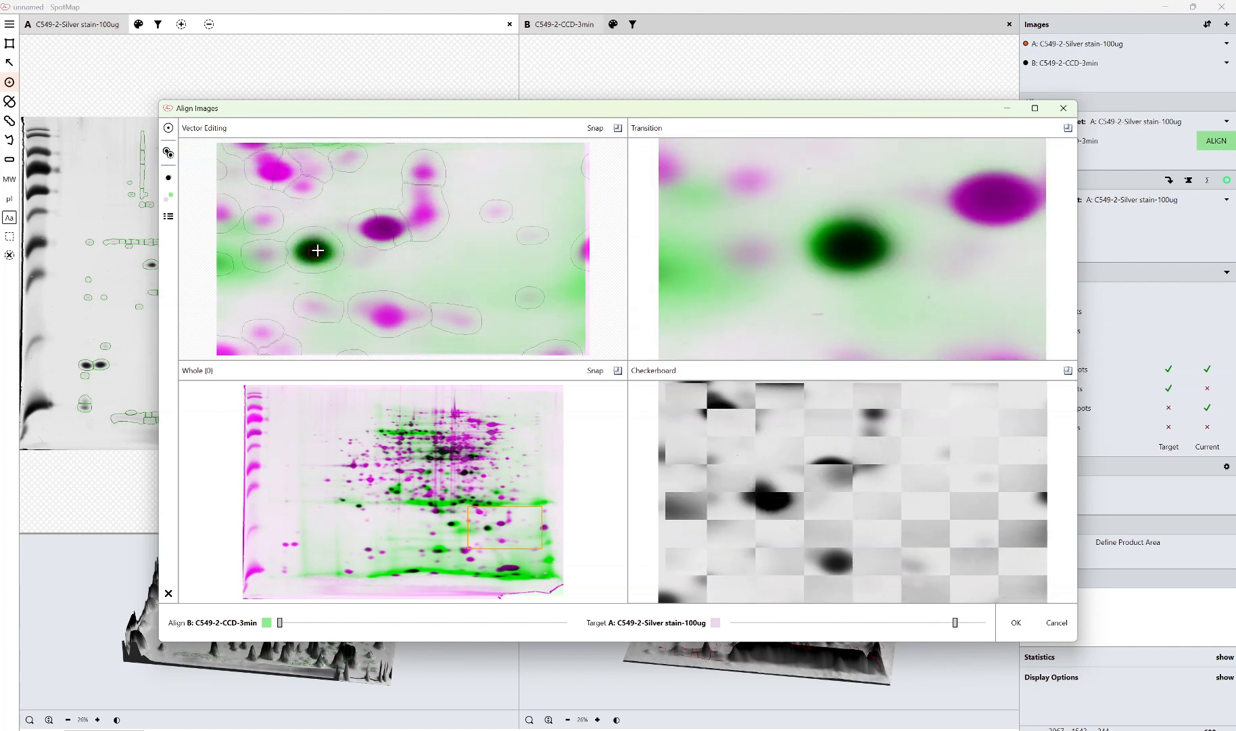
pyautogui.moveTo(317, 250)
pyautogui.mouseDown()
pyautogui.moveTo(315, 277)
pyautogui.moveTo(319, 240)
pyautogui.moveTo(322, 271)
pyautogui.moveTo(314, 254)
pyautogui.mouseUp()
pyautogui.moveTo(313, 253); pyautogui.dragTo(316, 261)
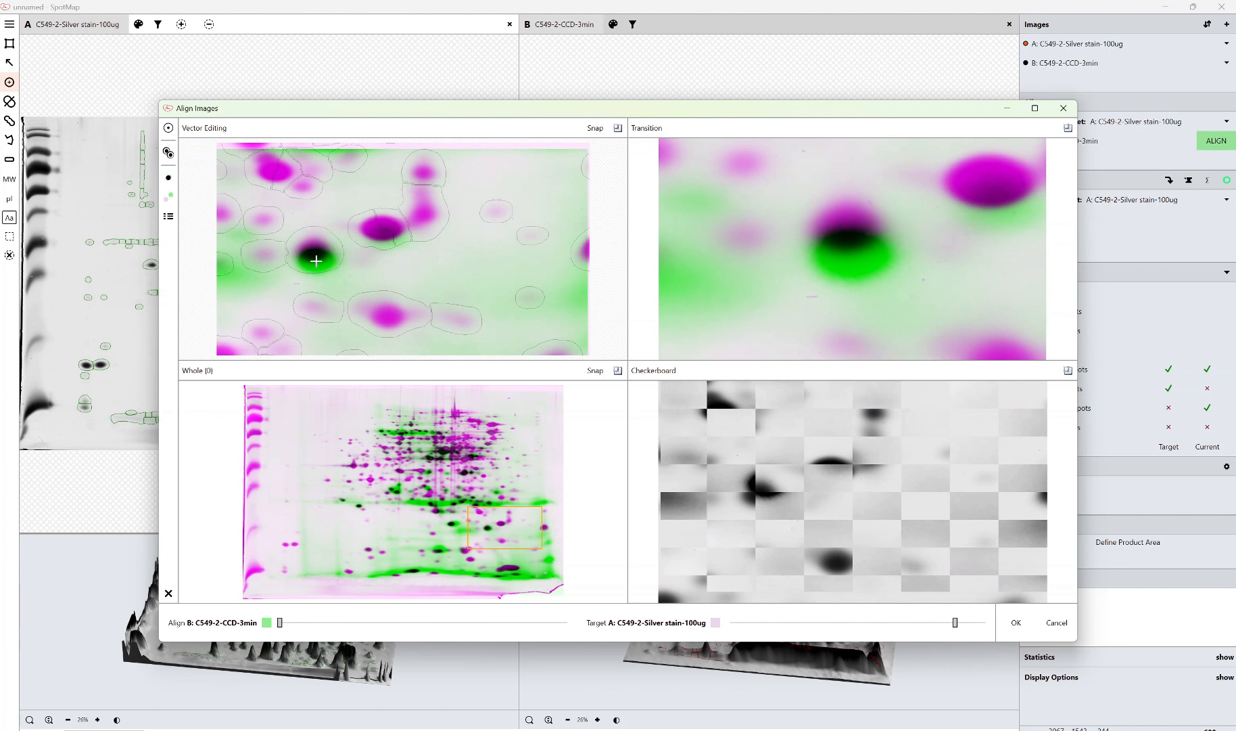
pyautogui.moveTo(316, 261); pyautogui.dragTo(315, 253)
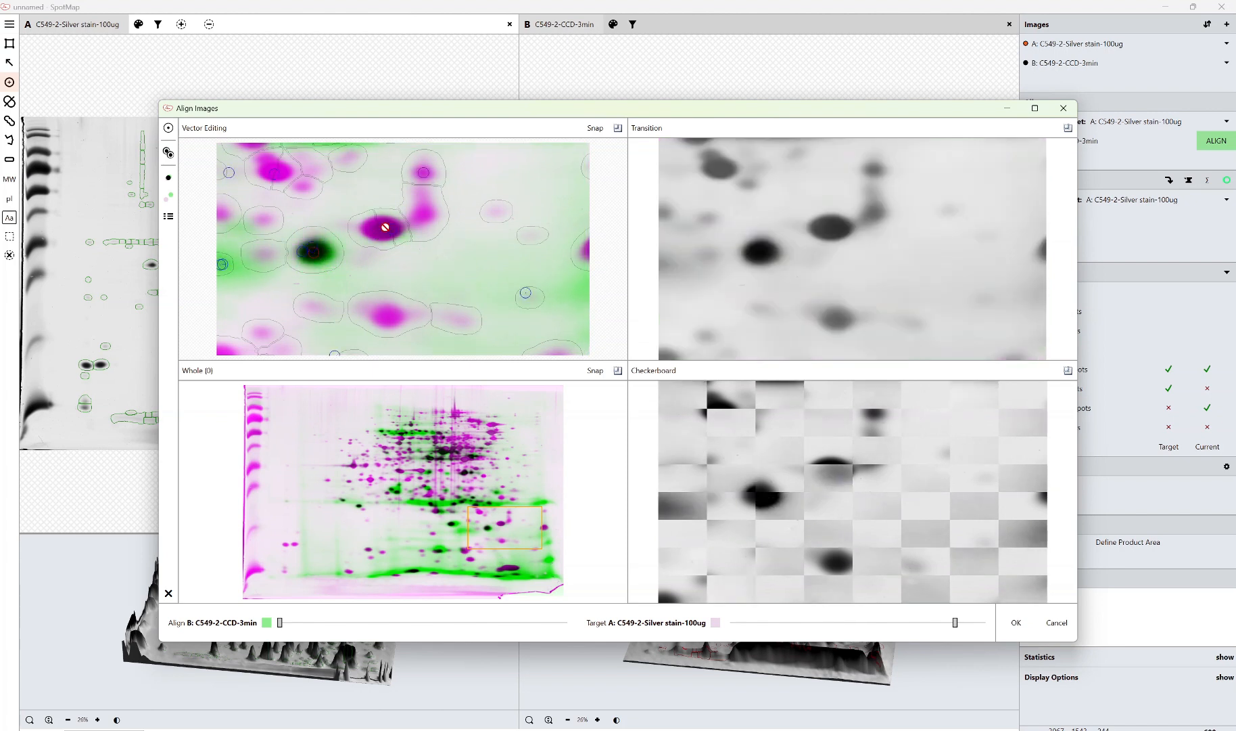
pyautogui.moveTo(385, 226); pyautogui.dragTo(380, 225)
pyautogui.click(1070, 150)
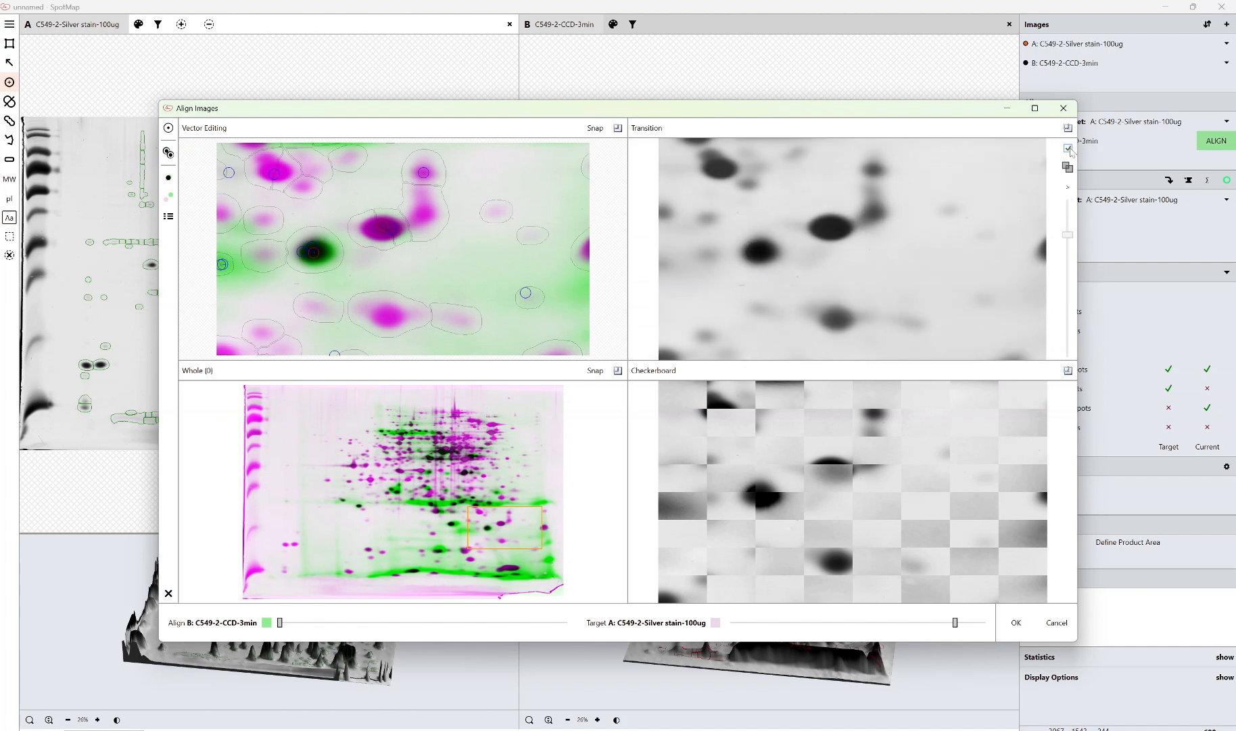
pyautogui.click(1069, 150)
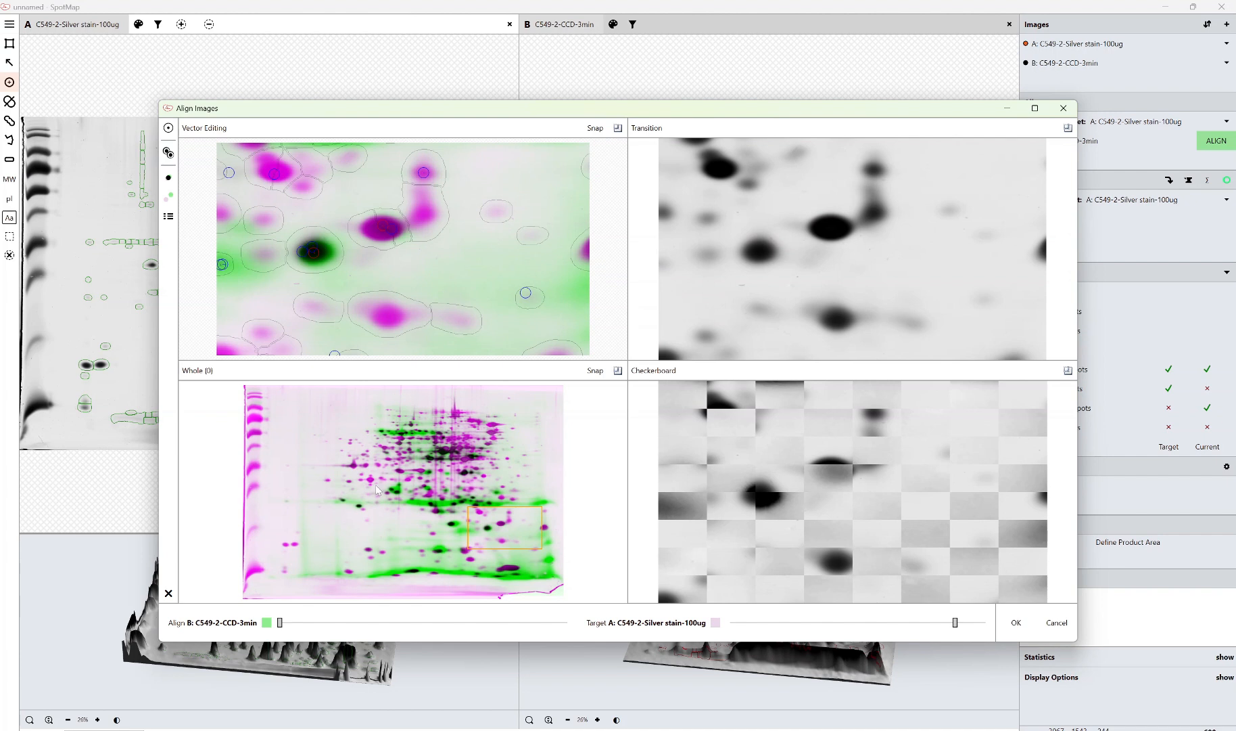
# Add alignment vectors to spots in the lower-left region of the gel, checking them in the transition view
pyautogui.moveTo(314, 503); pyautogui.dragTo(408, 581)
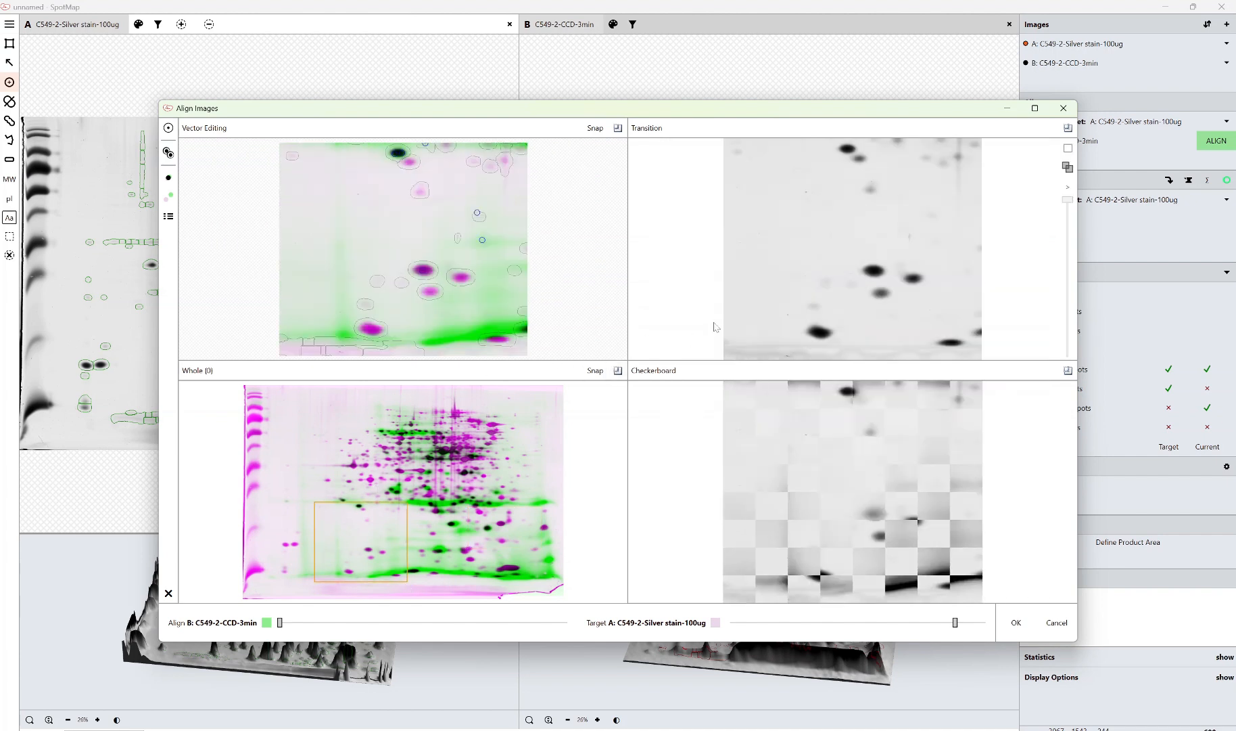
pyautogui.moveTo(1063, 200); pyautogui.dragTo(1062, 373)
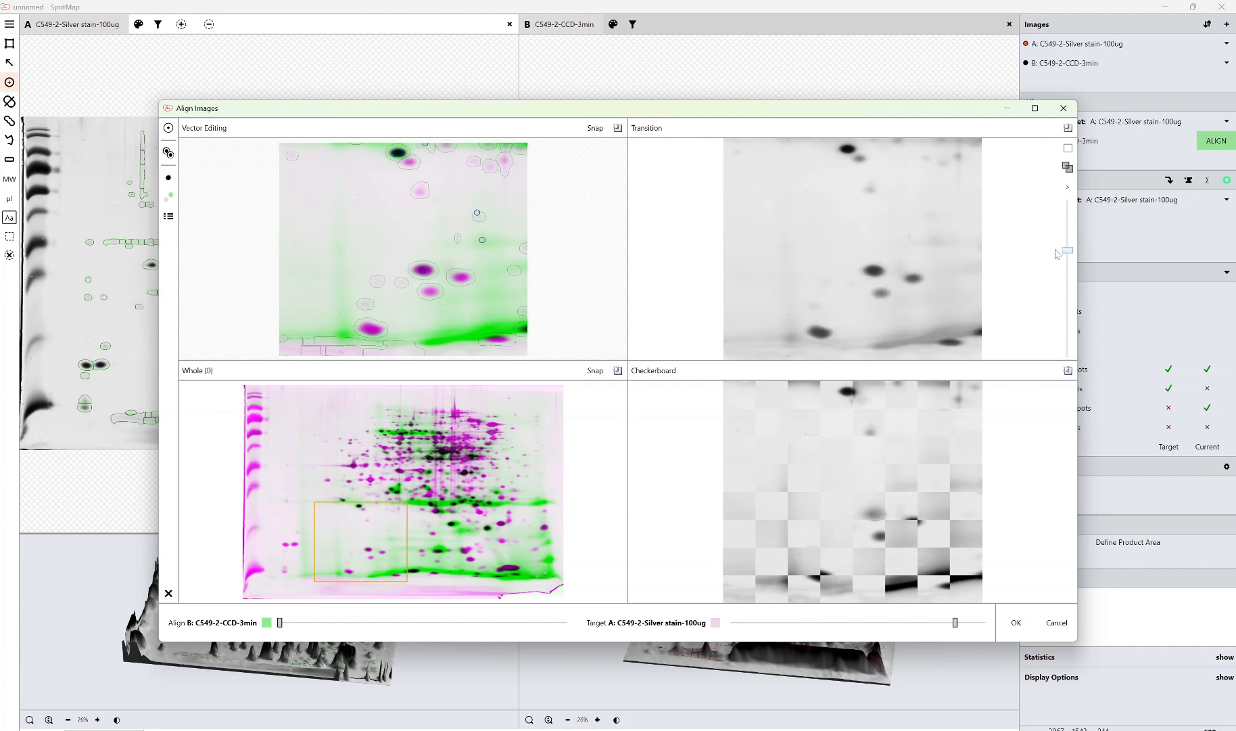
pyautogui.moveTo(424, 273); pyautogui.dragTo(421, 270)
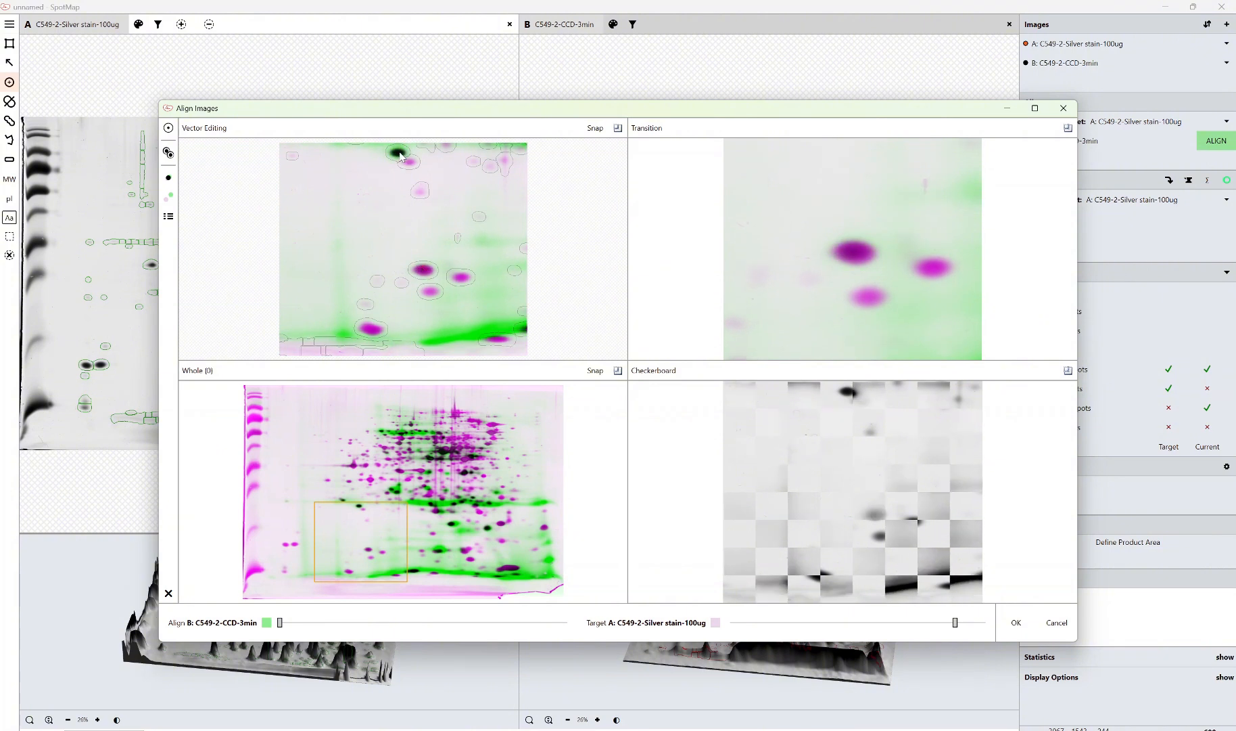
pyautogui.moveTo(400, 155); pyautogui.dragTo(398, 153)
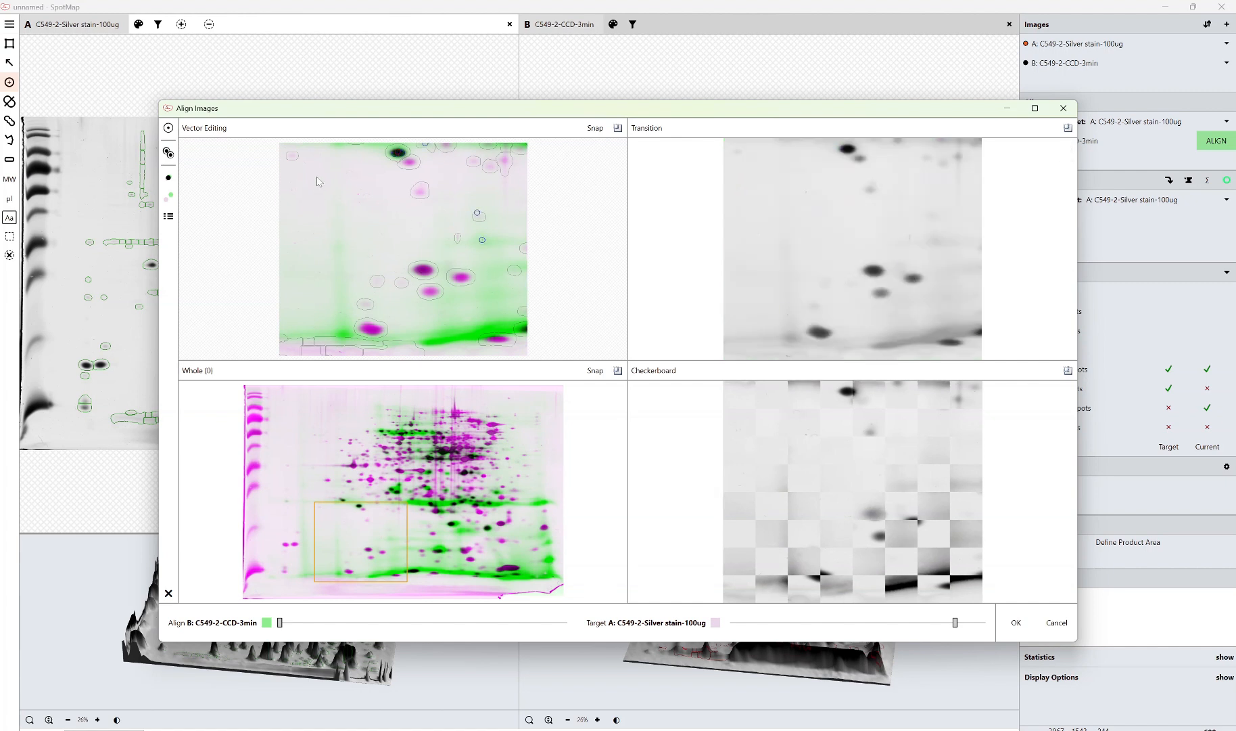
# Inspect several gel regions through the whole-gel view, comparing the images with the transition slider
pyautogui.moveTo(452, 484); pyautogui.dragTo(454, 485)
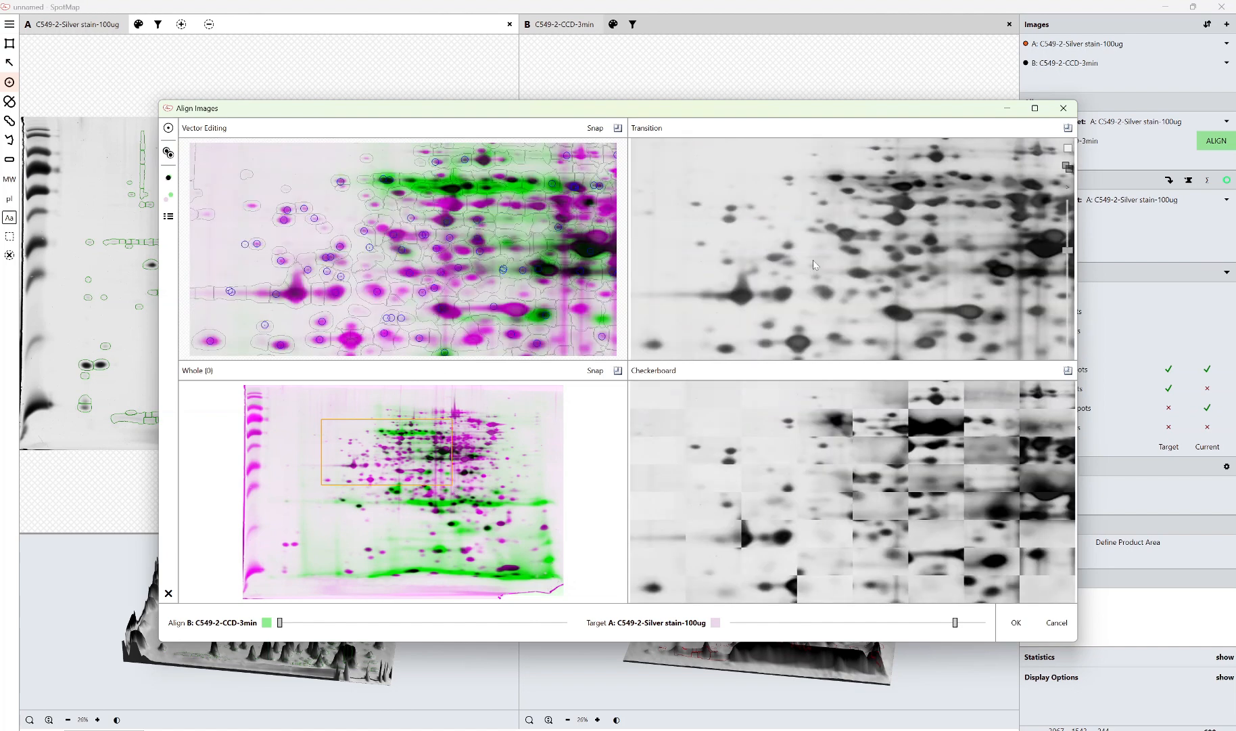
pyautogui.moveTo(477, 391); pyautogui.dragTo(541, 475)
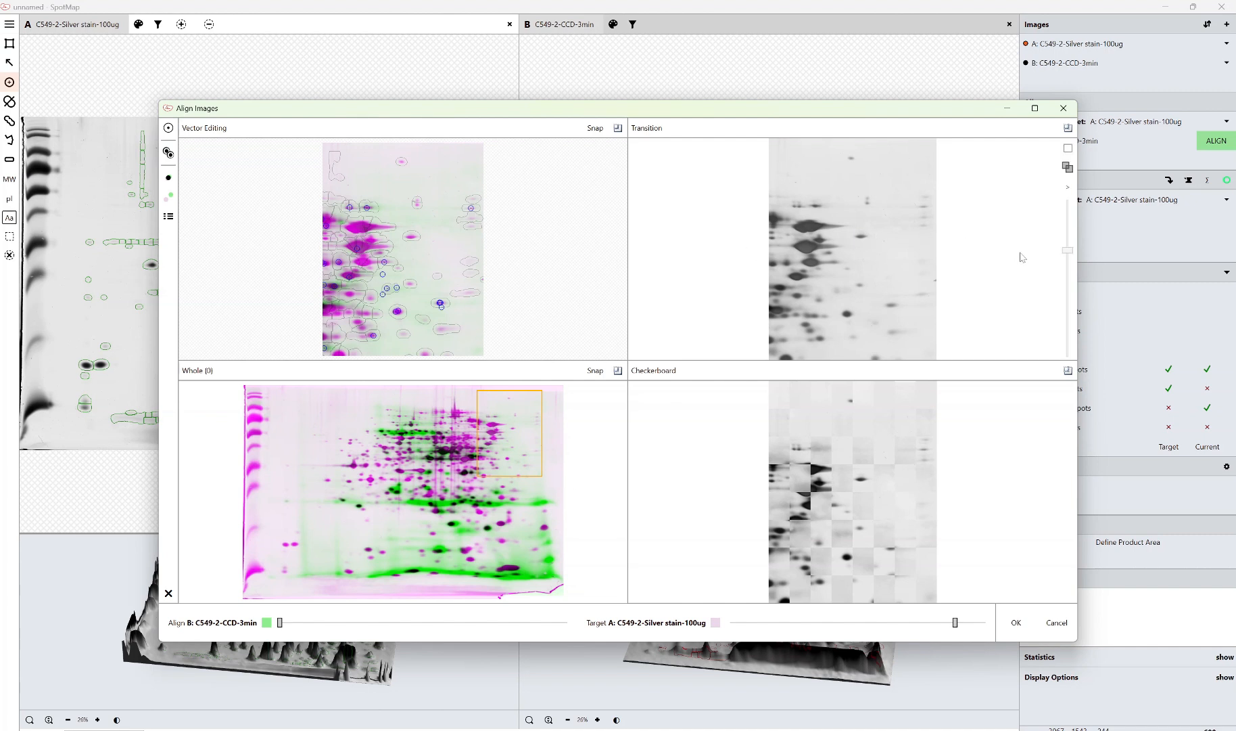
pyautogui.moveTo(1068, 250); pyautogui.dragTo(1040, 245)
pyautogui.moveTo(324, 415); pyautogui.dragTo(551, 582)
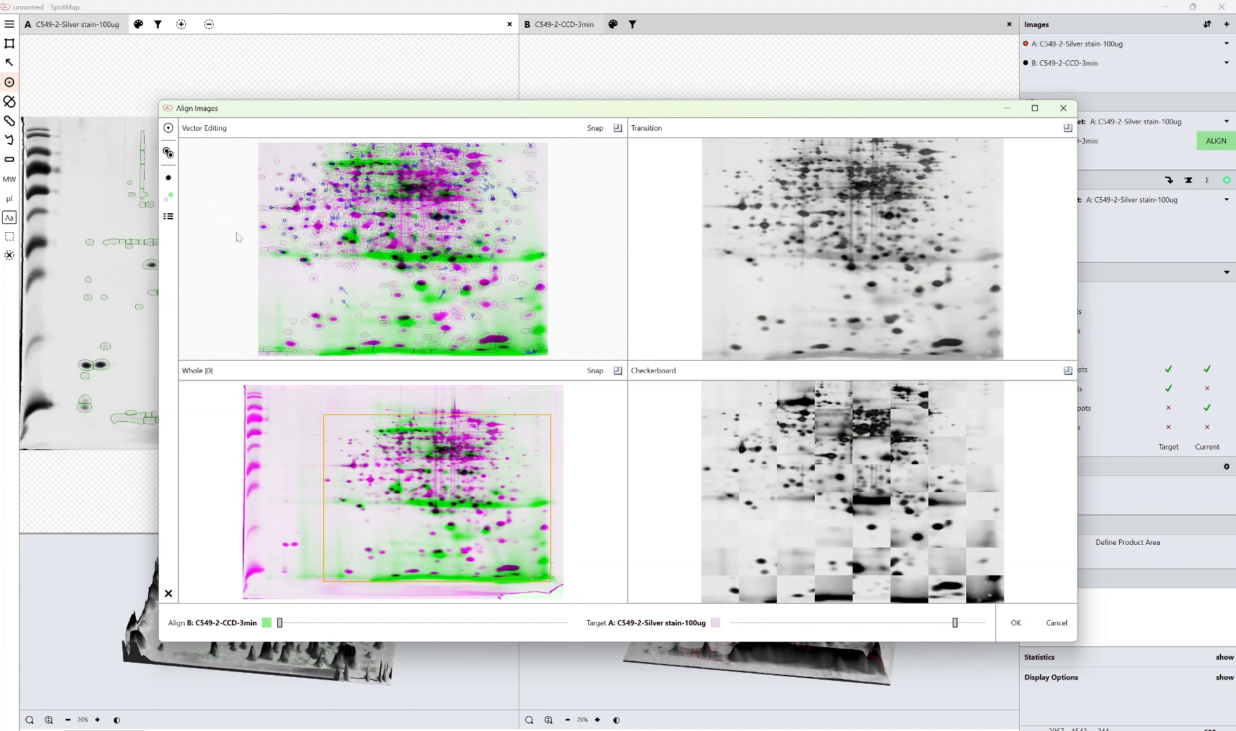
pyautogui.moveTo(348, 488); pyautogui.dragTo(507, 567)
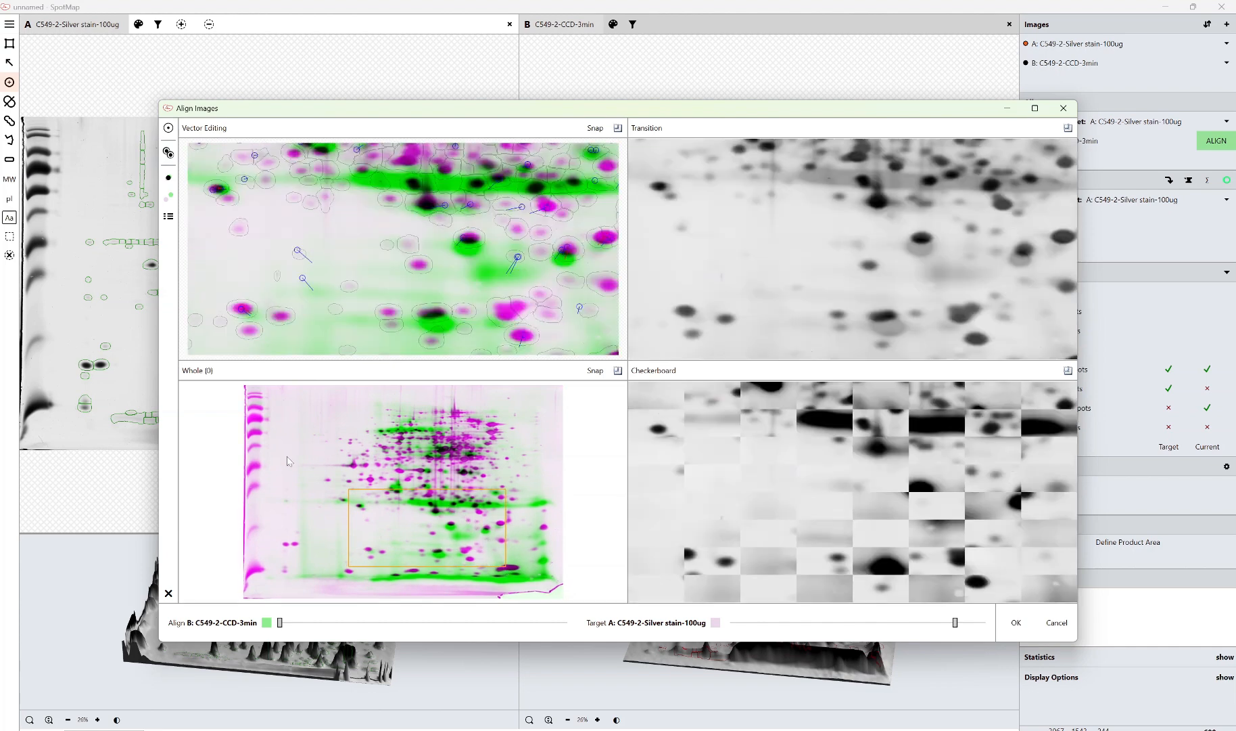
pyautogui.moveTo(315, 472); pyautogui.dragTo(552, 580)
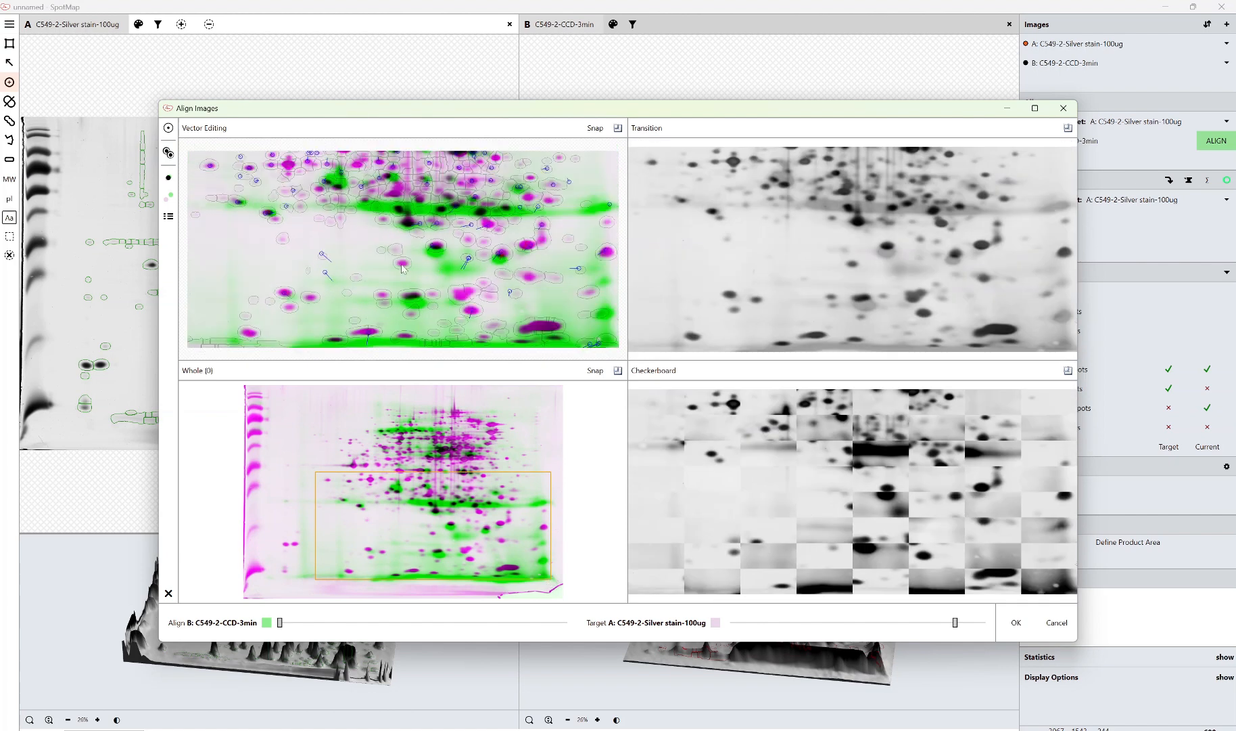
pyautogui.moveTo(335, 484); pyautogui.dragTo(438, 547)
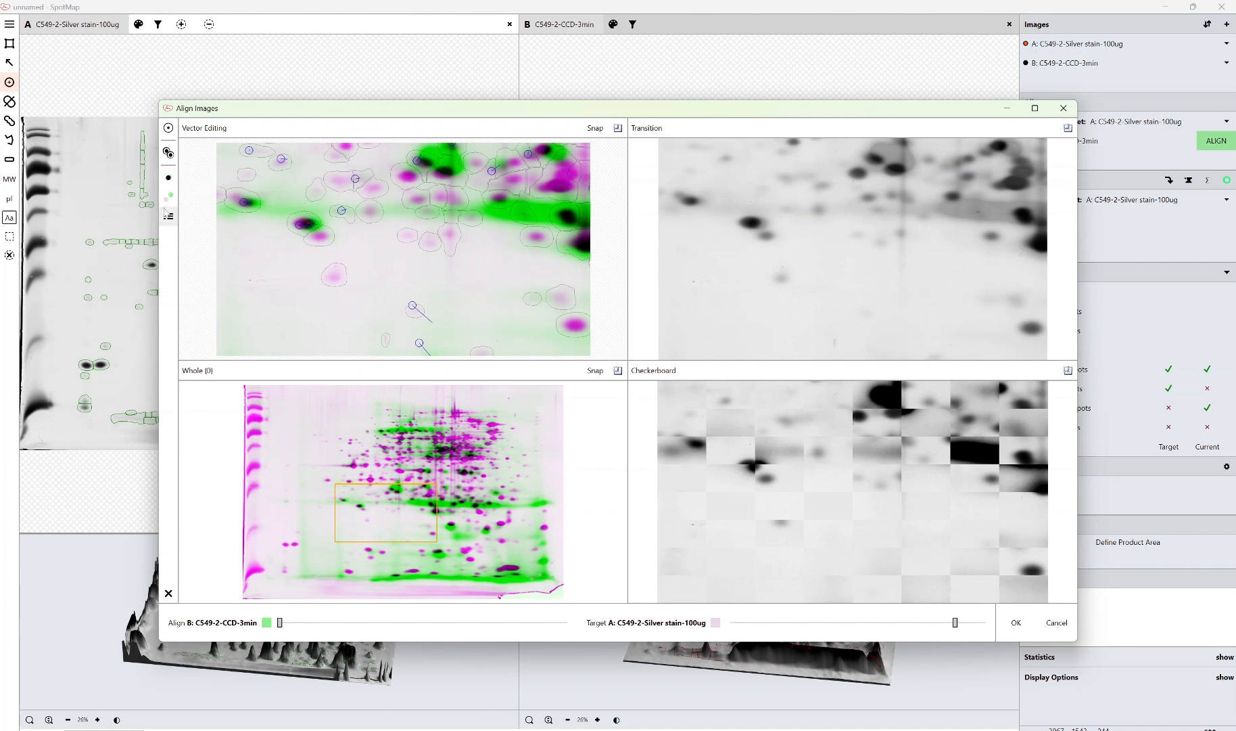
# Turn on Show Grid in the vector editing display options to show the warp grid
pyautogui.click(169, 217)
pyautogui.click(200, 229)
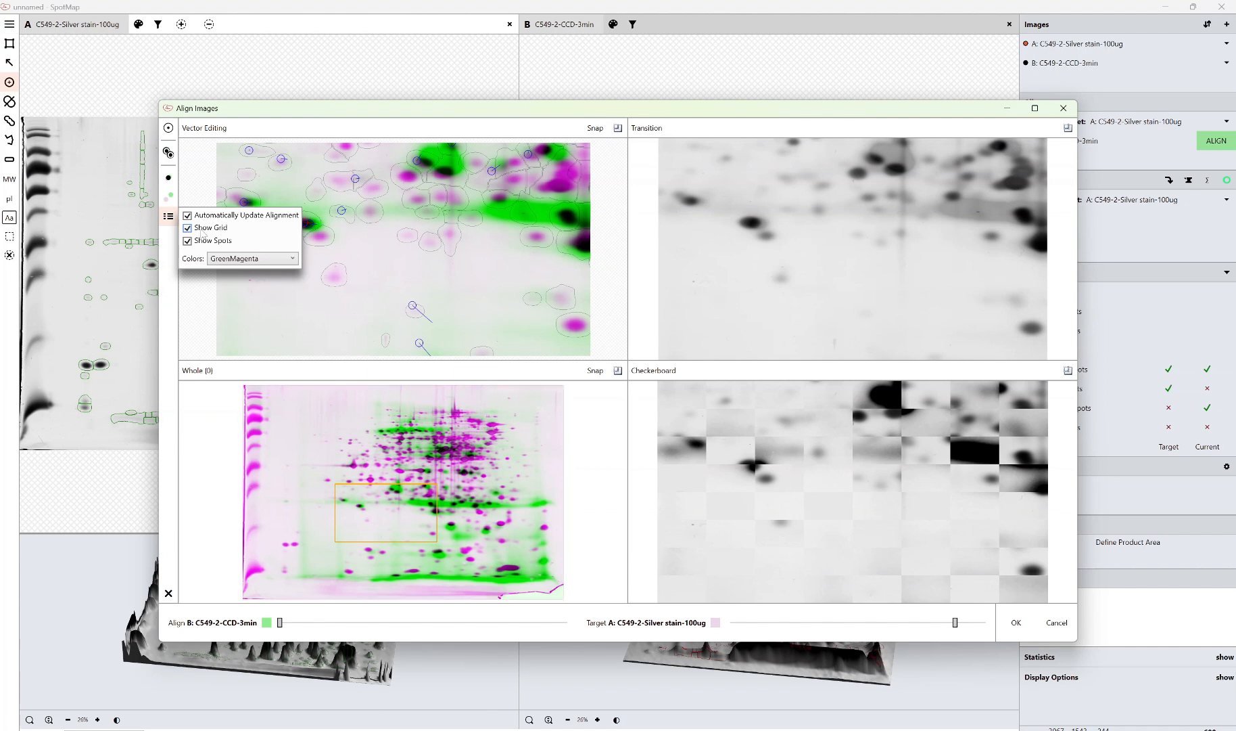
pyautogui.click(374, 258)
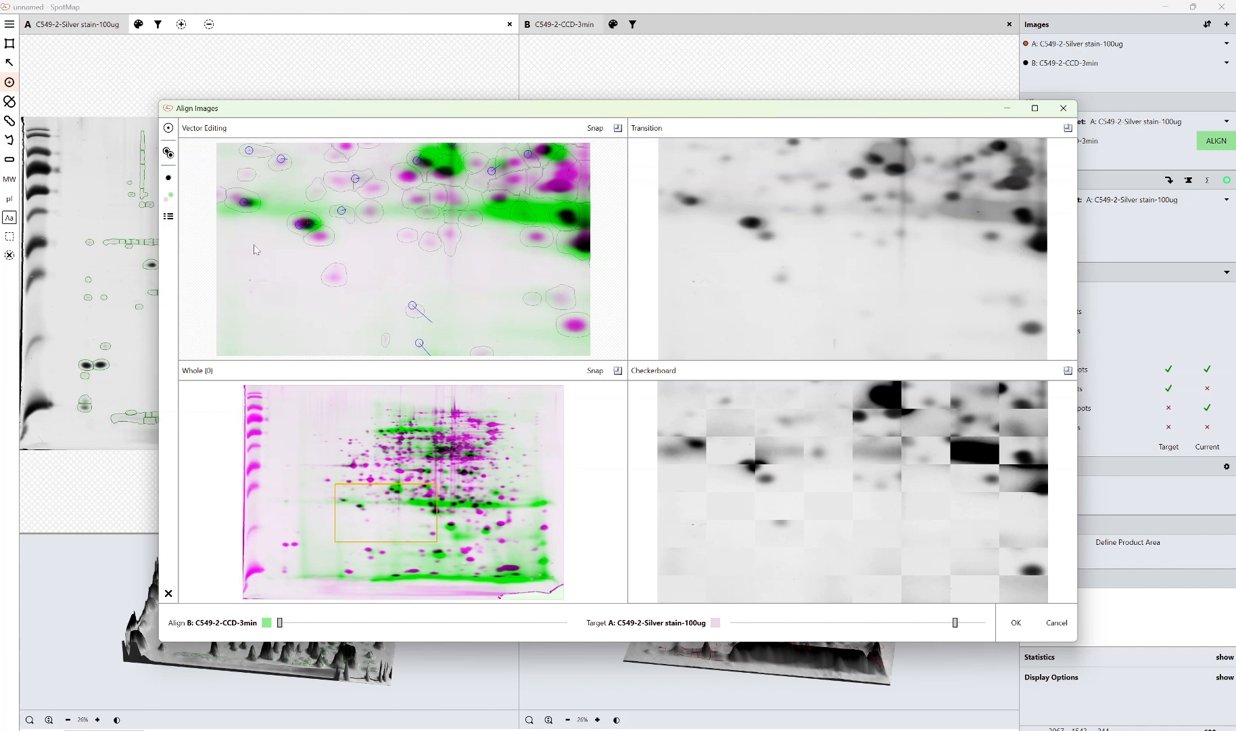
pyautogui.click(169, 195)
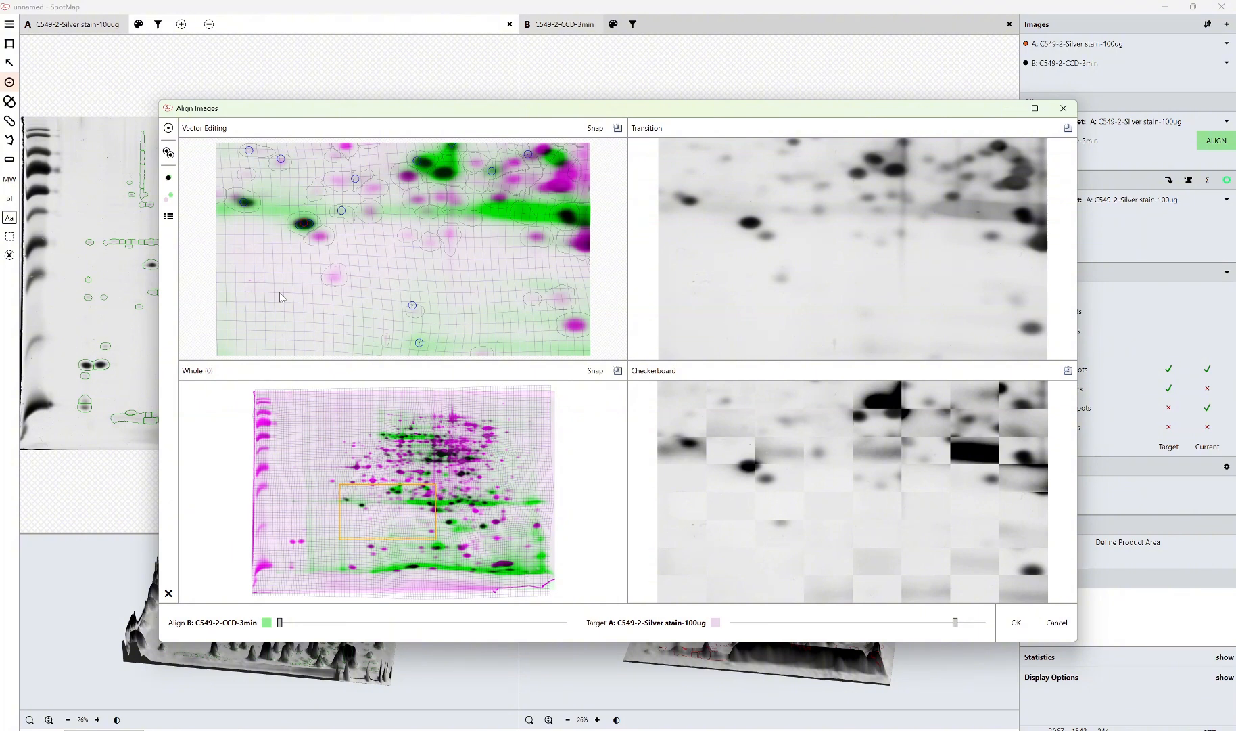
# Check the warp grid in the central gel regions and confirm the alignment with OK
pyautogui.moveTo(465, 488); pyautogui.dragTo(544, 541)
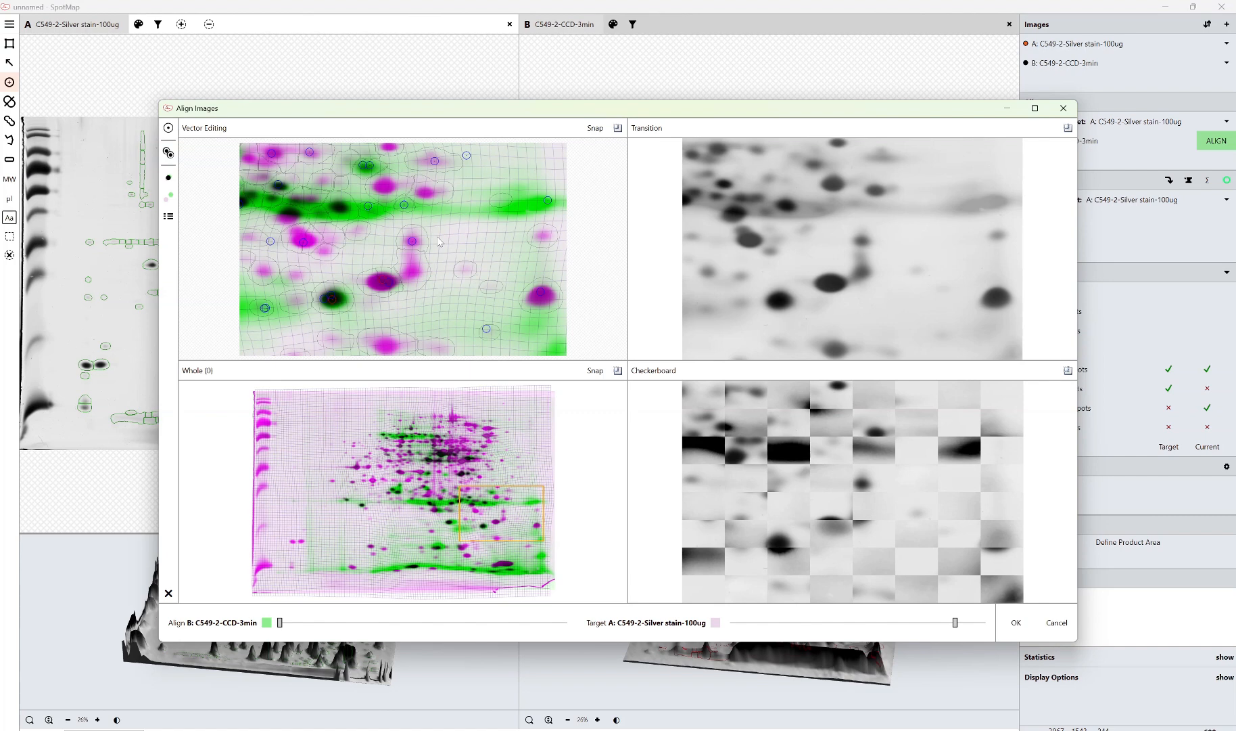
pyautogui.moveTo(452, 399); pyautogui.dragTo(548, 485)
pyautogui.moveTo(365, 409); pyautogui.dragTo(470, 487)
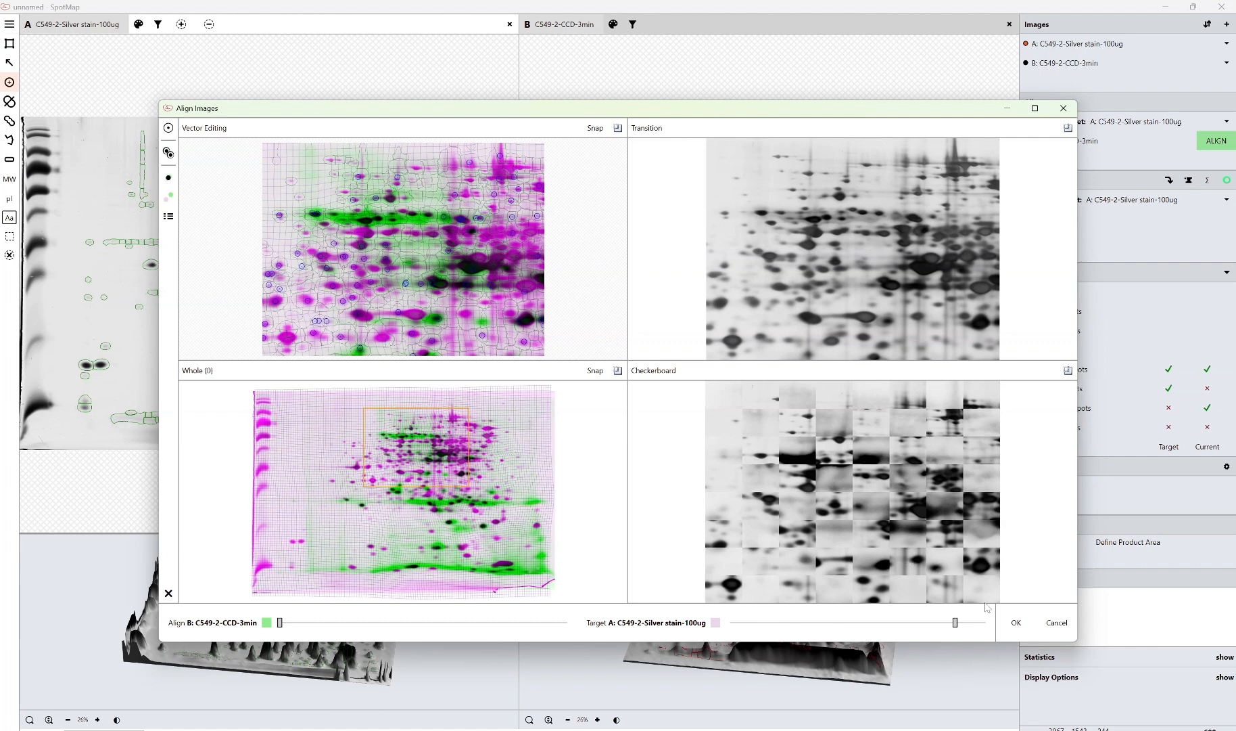
pyautogui.click(1018, 631)
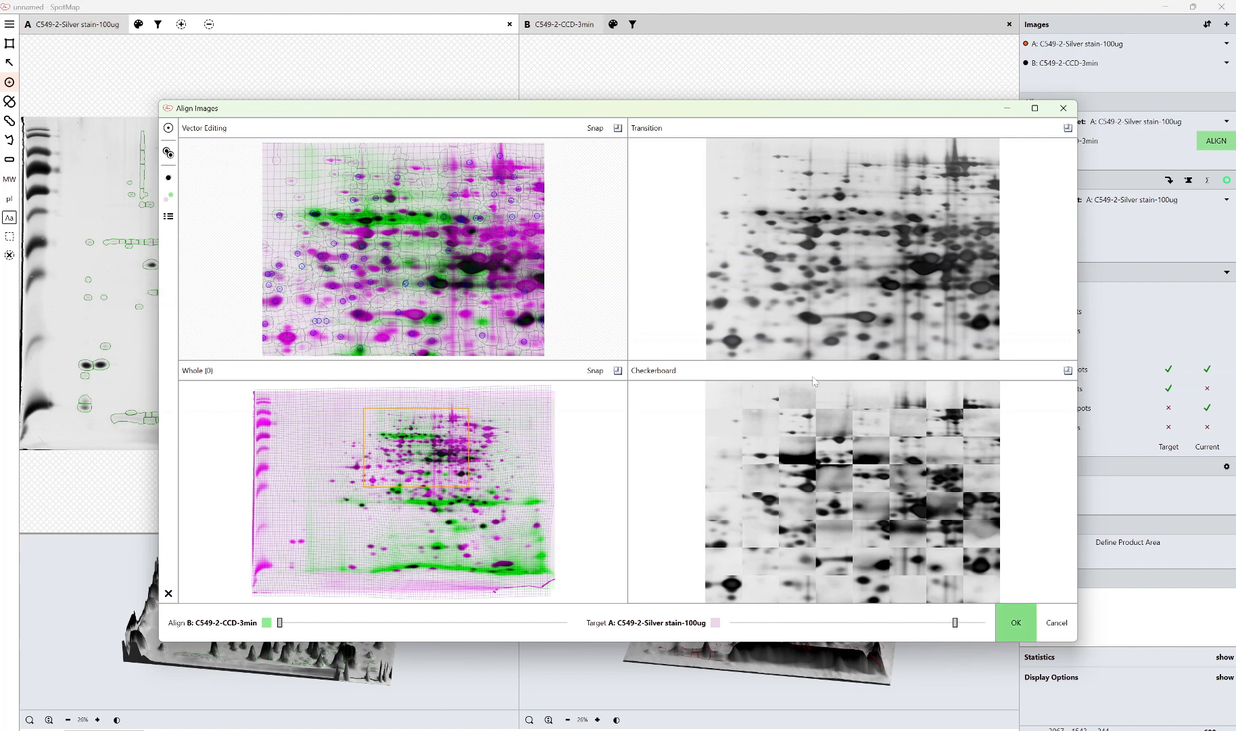